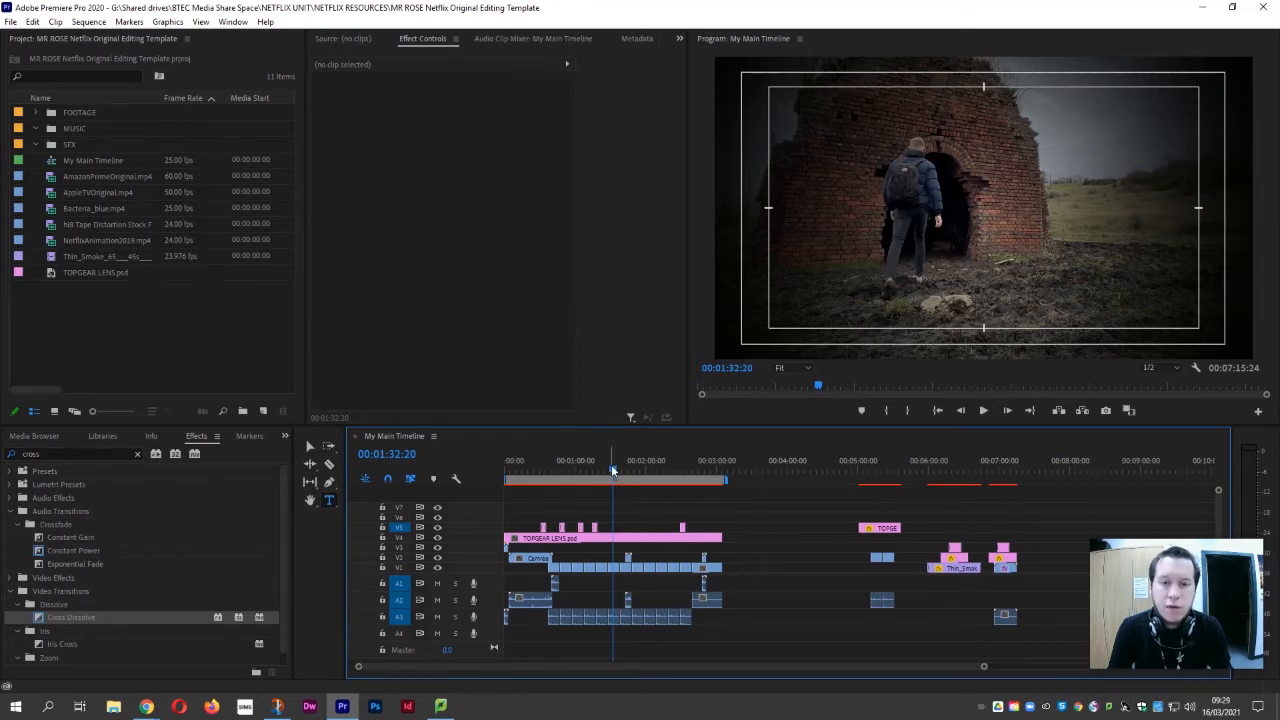
# Place the playhead at 00:01:29:15 in My Main Timeline, on the shot of the walker beside the brick wall.
pyautogui.moveTo(613, 471); pyautogui.dragTo(613, 471)
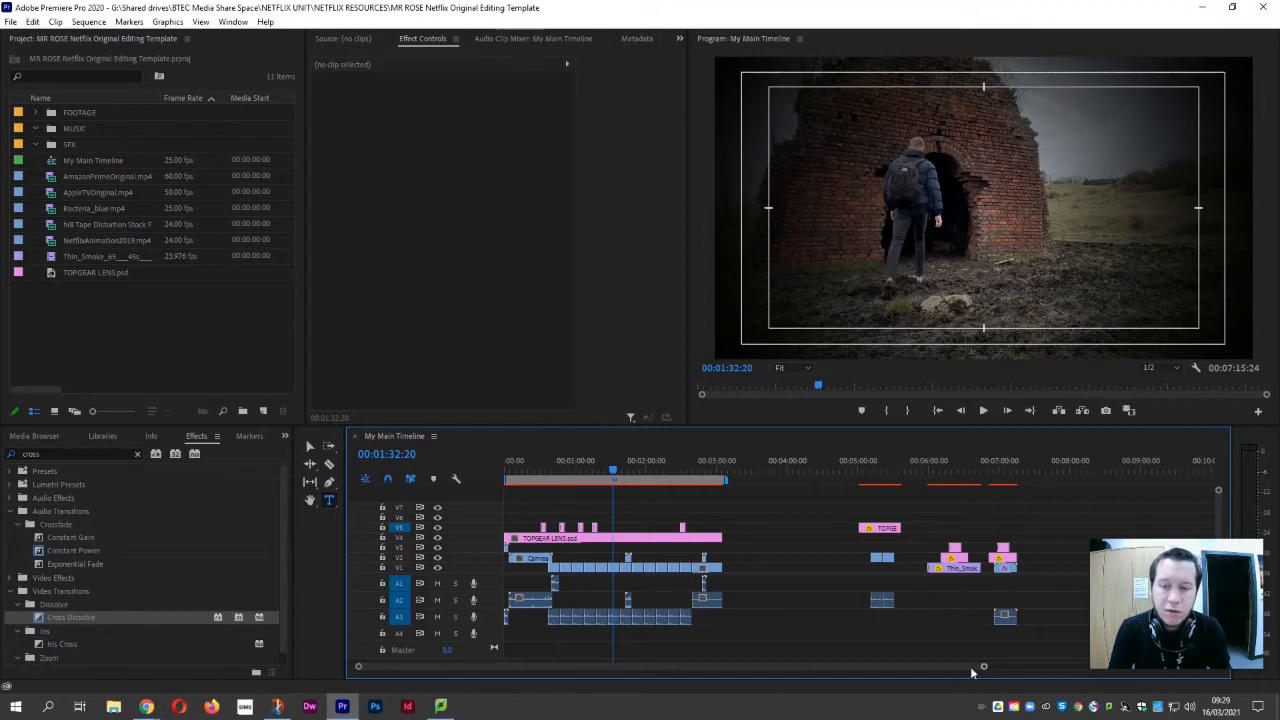
pyautogui.moveTo(984, 667); pyautogui.dragTo(1017, 672)
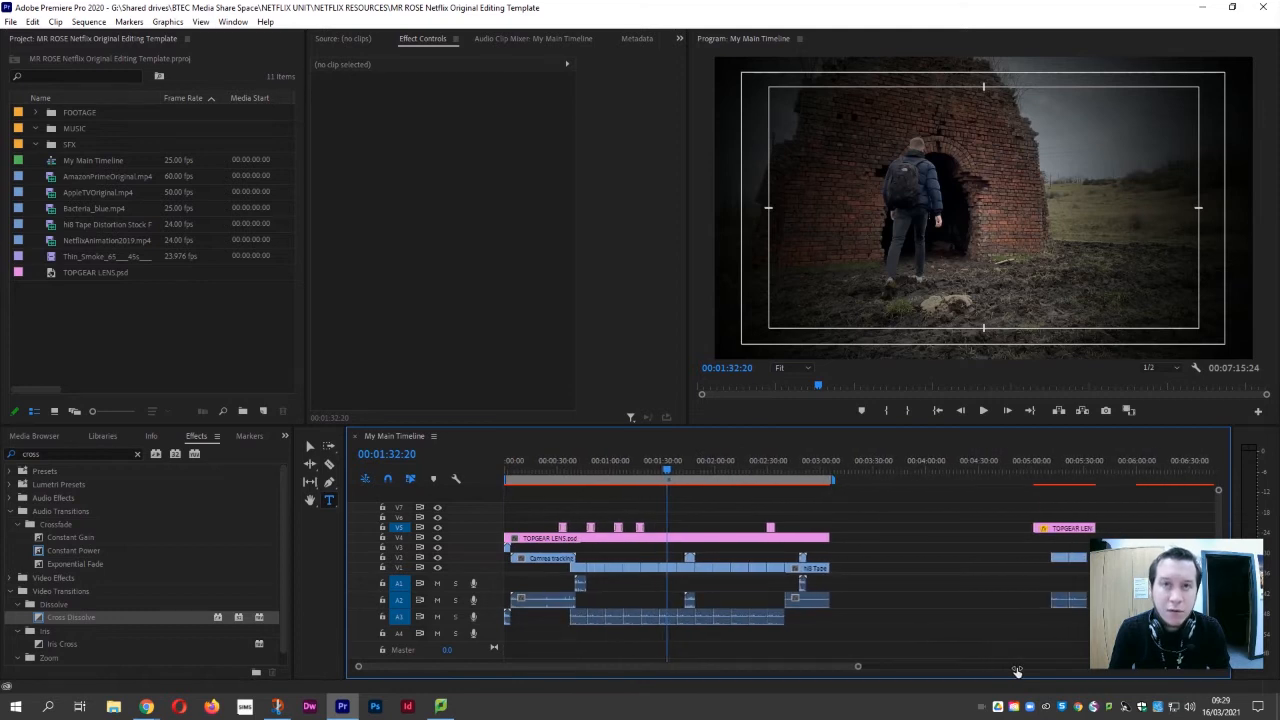
pyautogui.moveTo(1017, 672); pyautogui.dragTo(871, 675)
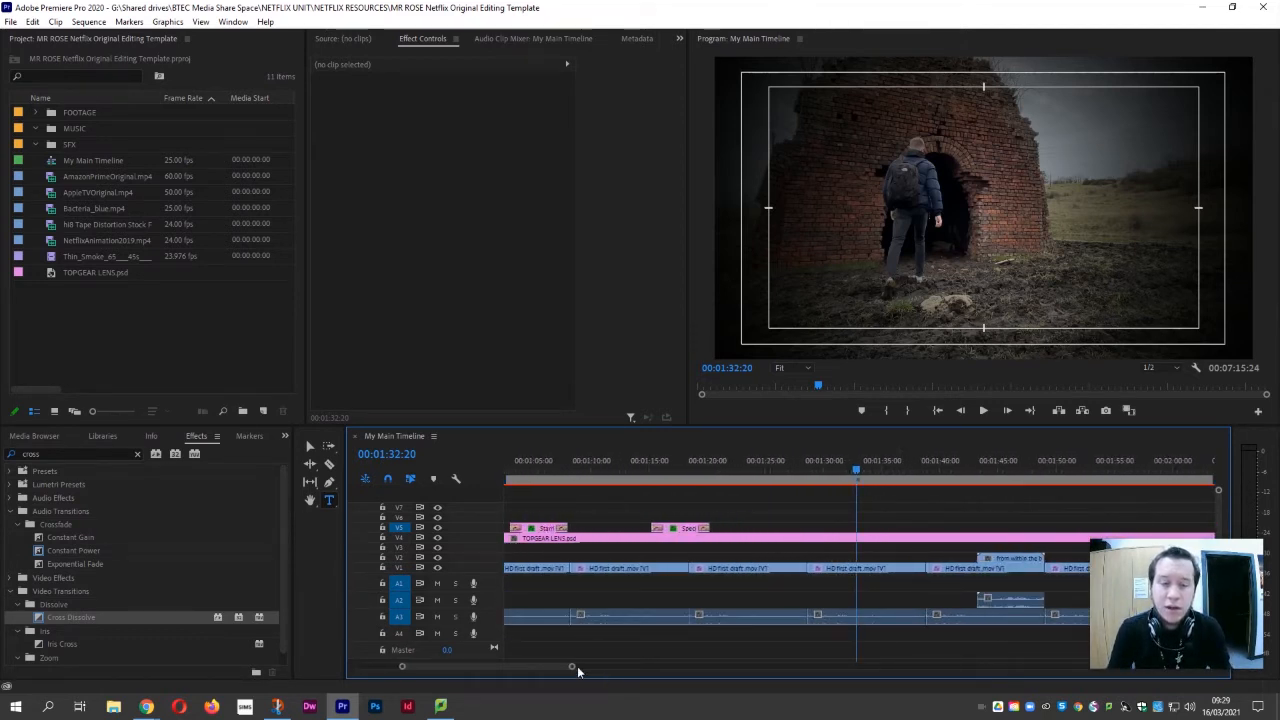
pyautogui.moveTo(546, 666); pyautogui.dragTo(556, 668)
pyautogui.click(647, 480)
pyautogui.moveTo(647, 480); pyautogui.dragTo(641, 483)
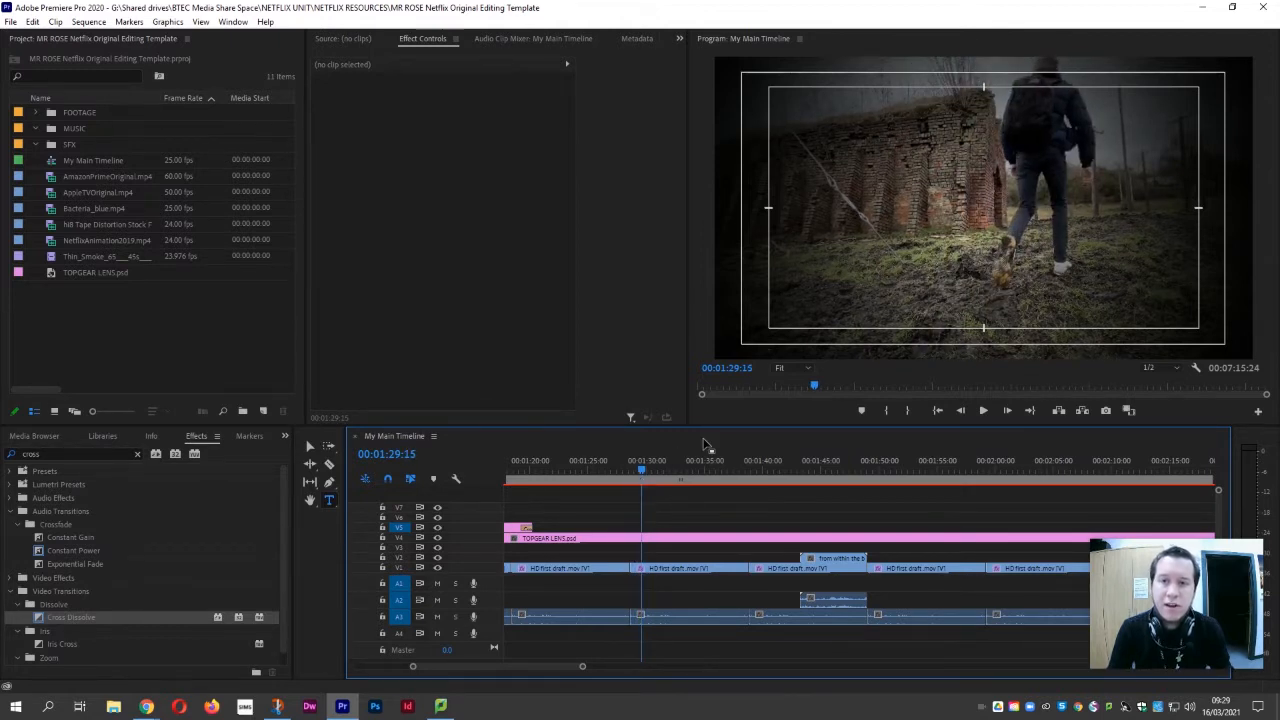
# Add a text box across the lower half of the frame reading "DIRECTED BY" with the director's name on the second line.
pyautogui.click(329, 502)
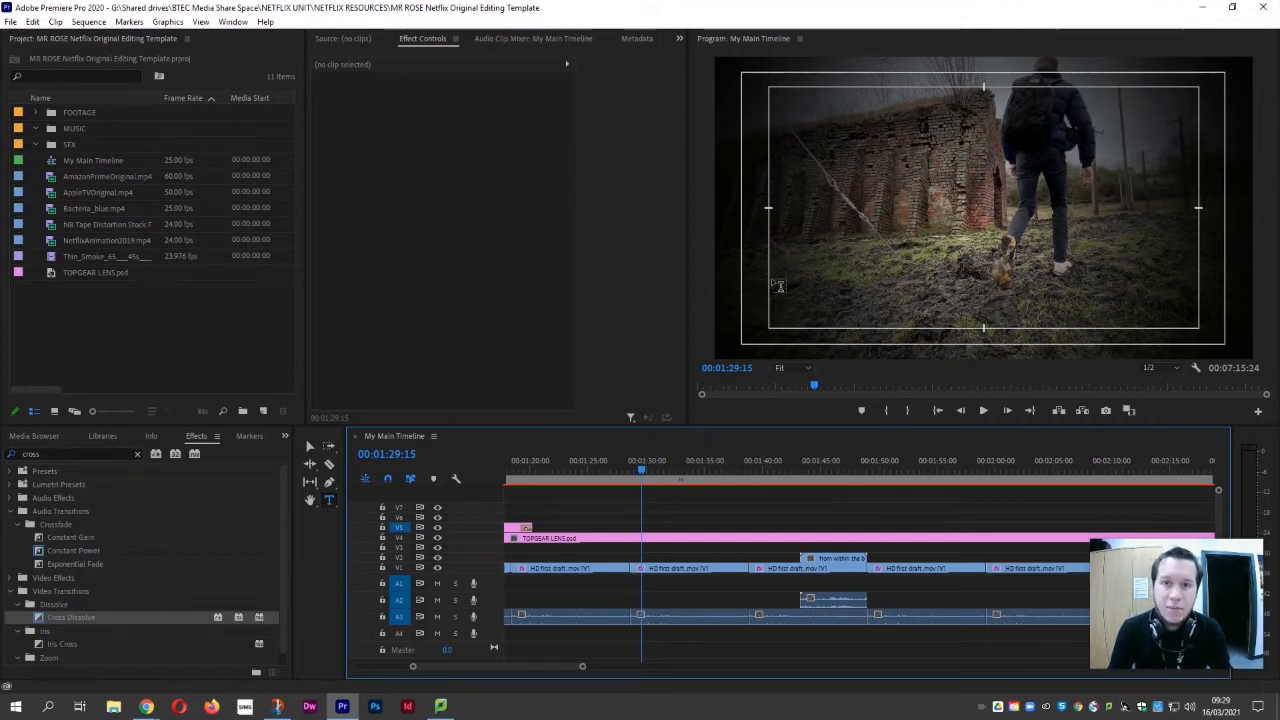
pyautogui.moveTo(768, 210); pyautogui.dragTo(1172, 328)
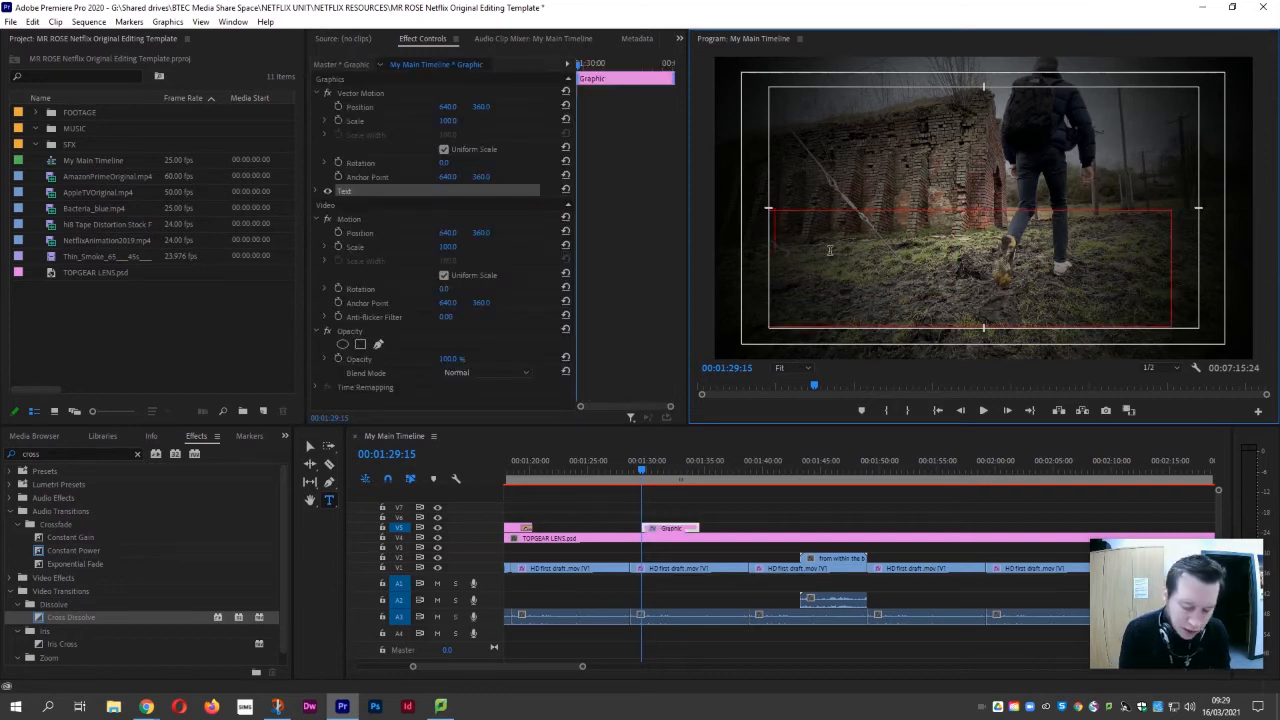
pyautogui.write('DIRECTE')
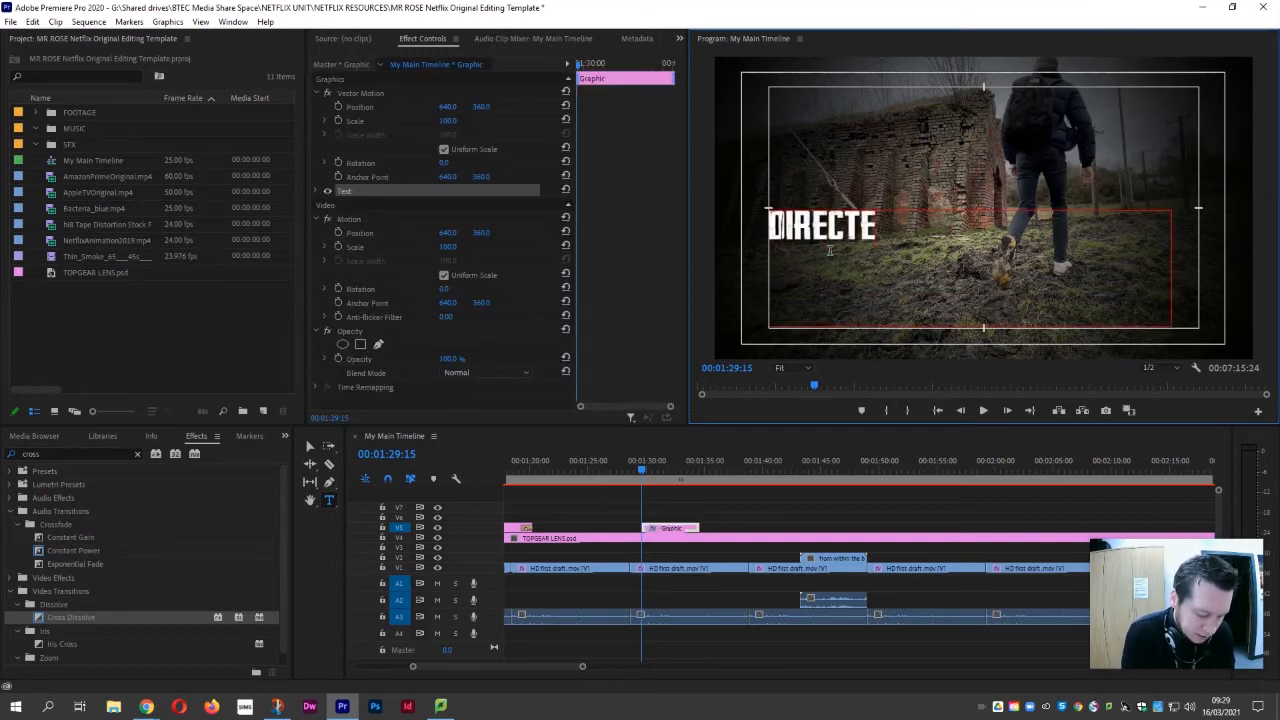
pyautogui.write('D BY ')
pyautogui.write('MR ROSE')
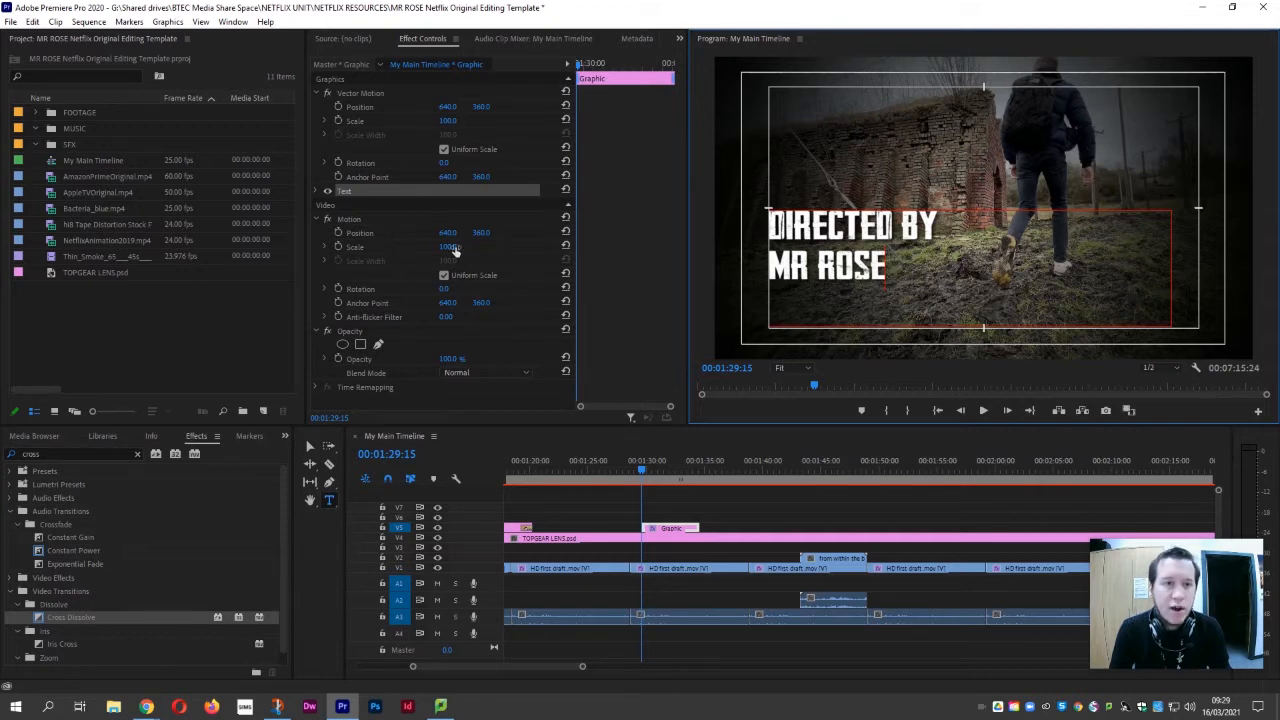
# Move the title down into the lower-left corner of the title-safe area.
pyautogui.click(308, 448)
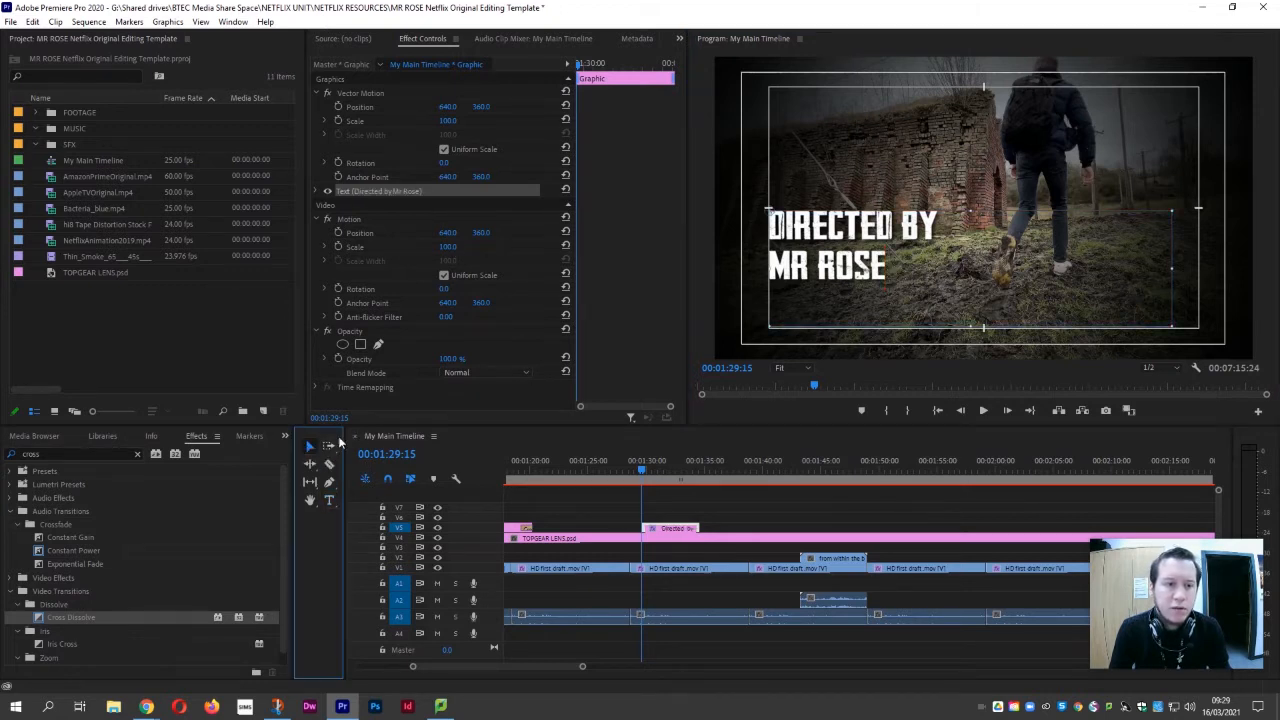
pyautogui.click(818, 268)
pyautogui.moveTo(818, 268); pyautogui.dragTo(817, 313)
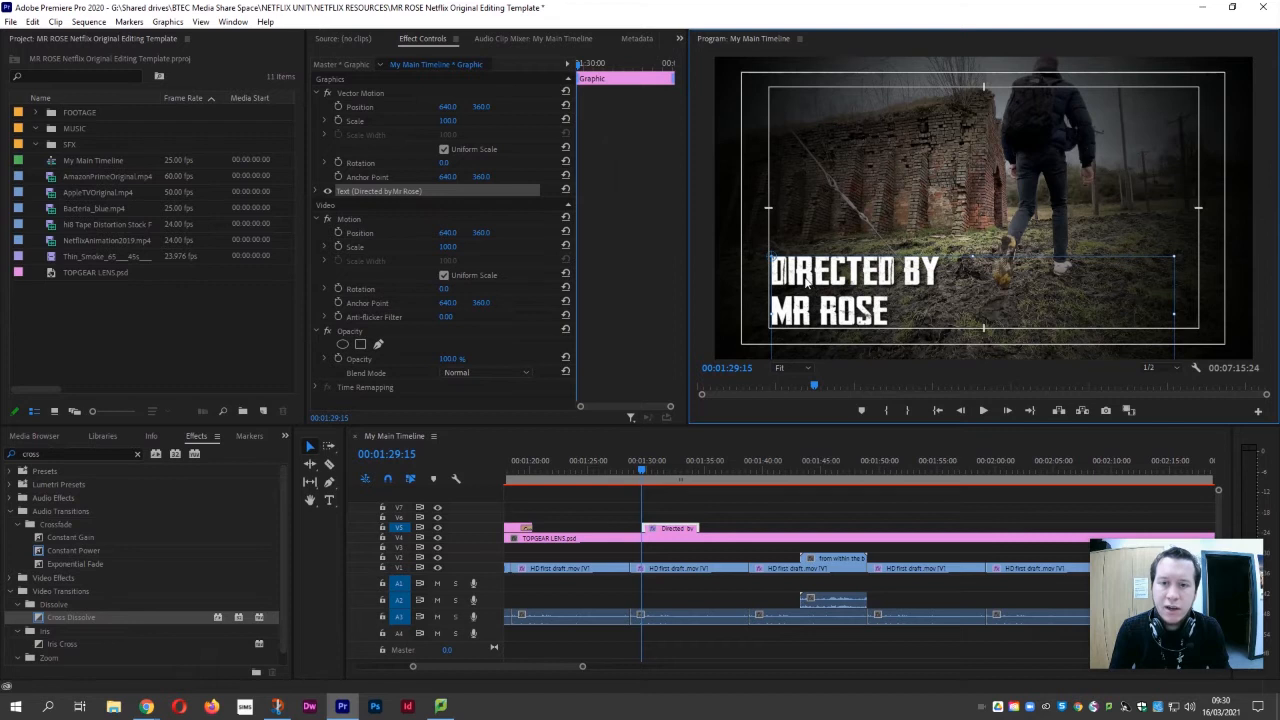
pyautogui.moveTo(810, 277)
pyautogui.mouseDown()
pyautogui.moveTo(778, 283)
pyautogui.moveTo(757, 312)
pyautogui.moveTo(812, 276)
pyautogui.mouseUp()
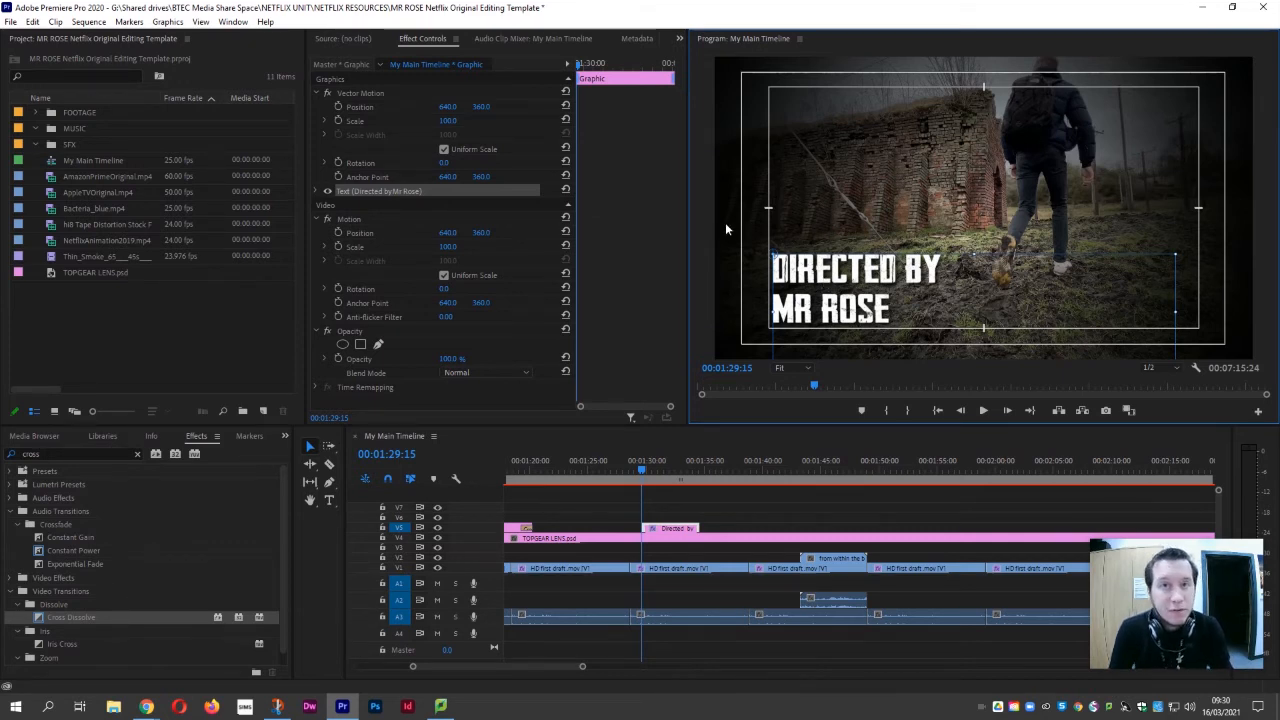
# Check the program monitor's Safe Margins option and nudge the title onto the left edge of the title-safe area.
pyautogui.click(852, 220)
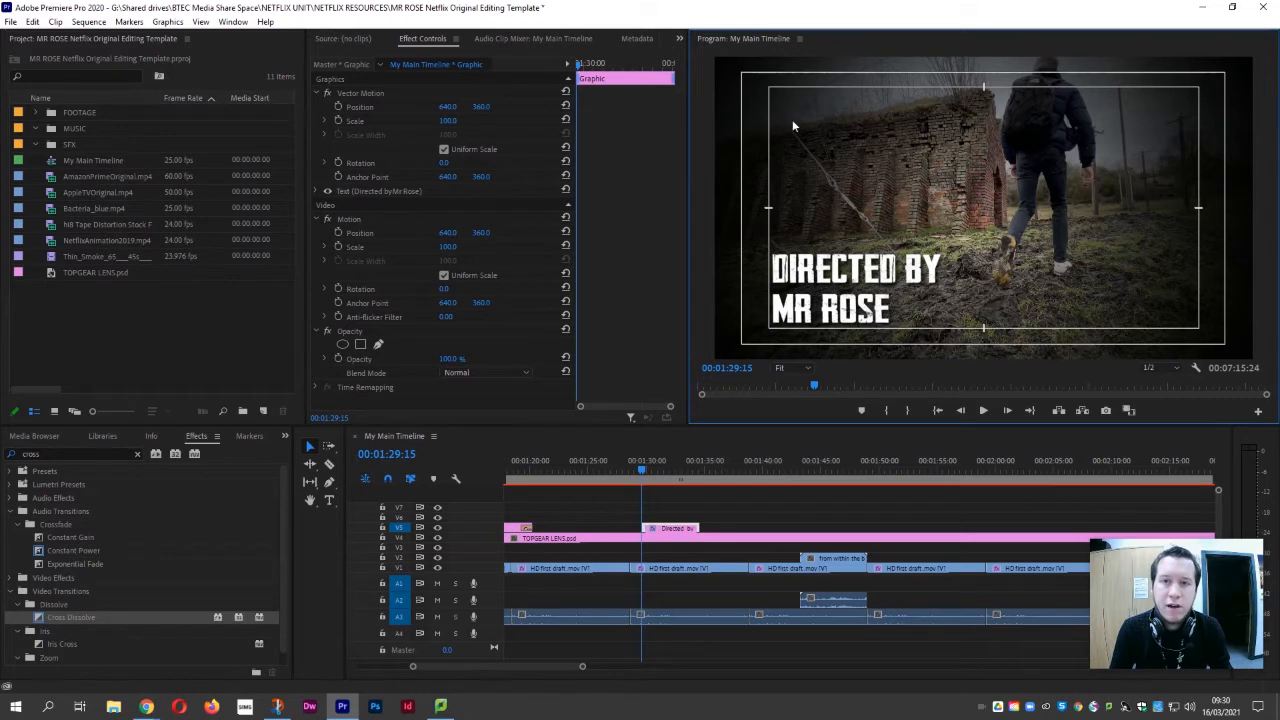
pyautogui.rightClick(888, 142)
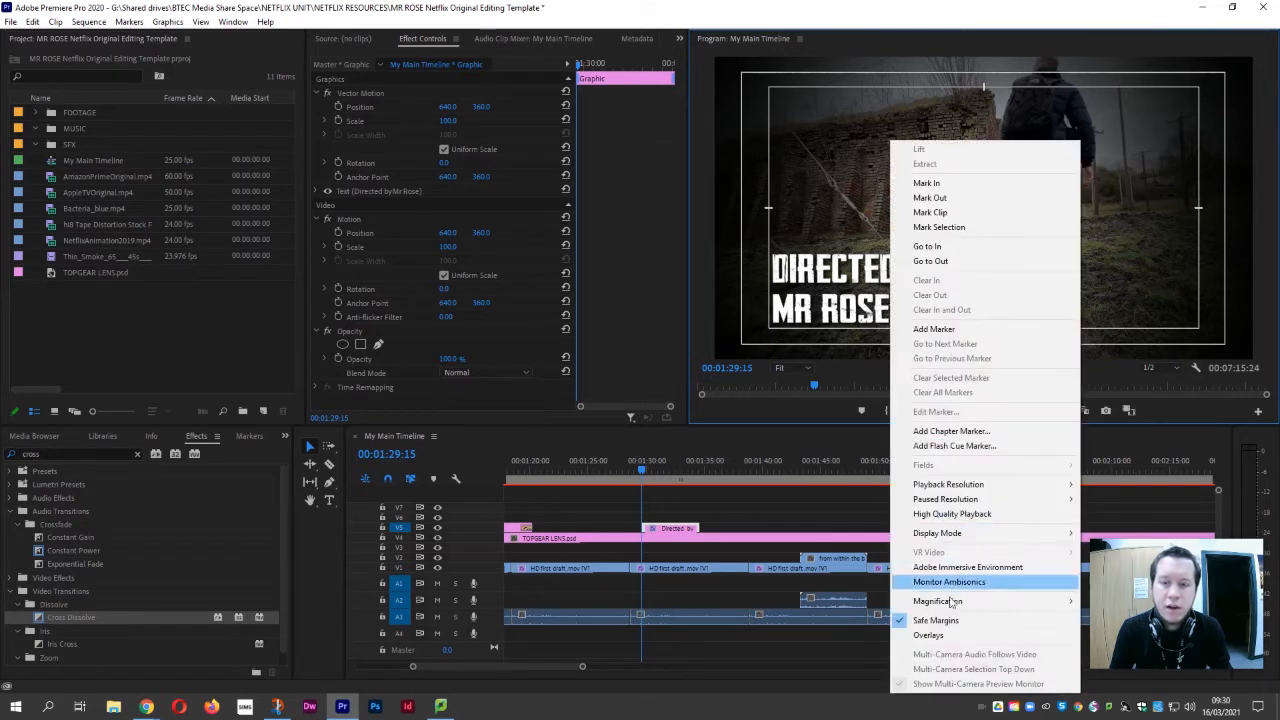
pyautogui.click(884, 254)
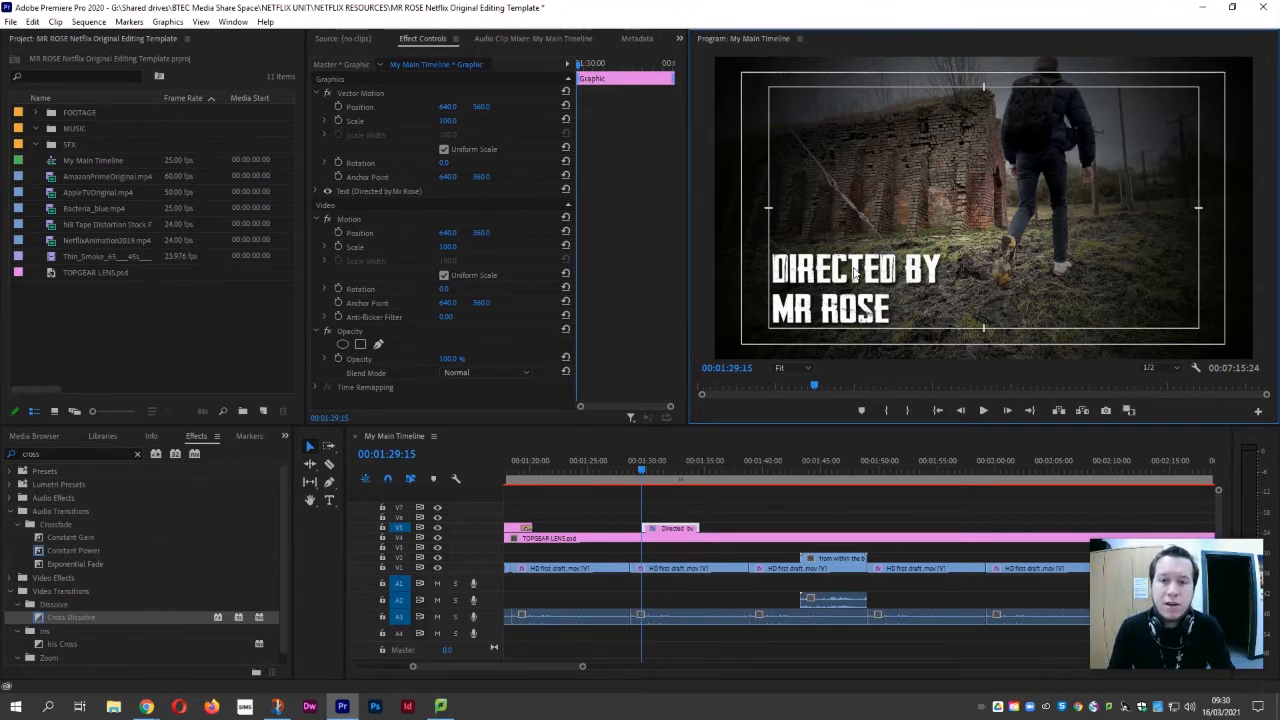
pyautogui.moveTo(854, 272)
pyautogui.mouseDown()
pyautogui.moveTo(783, 322)
pyautogui.moveTo(848, 275)
pyautogui.mouseUp()
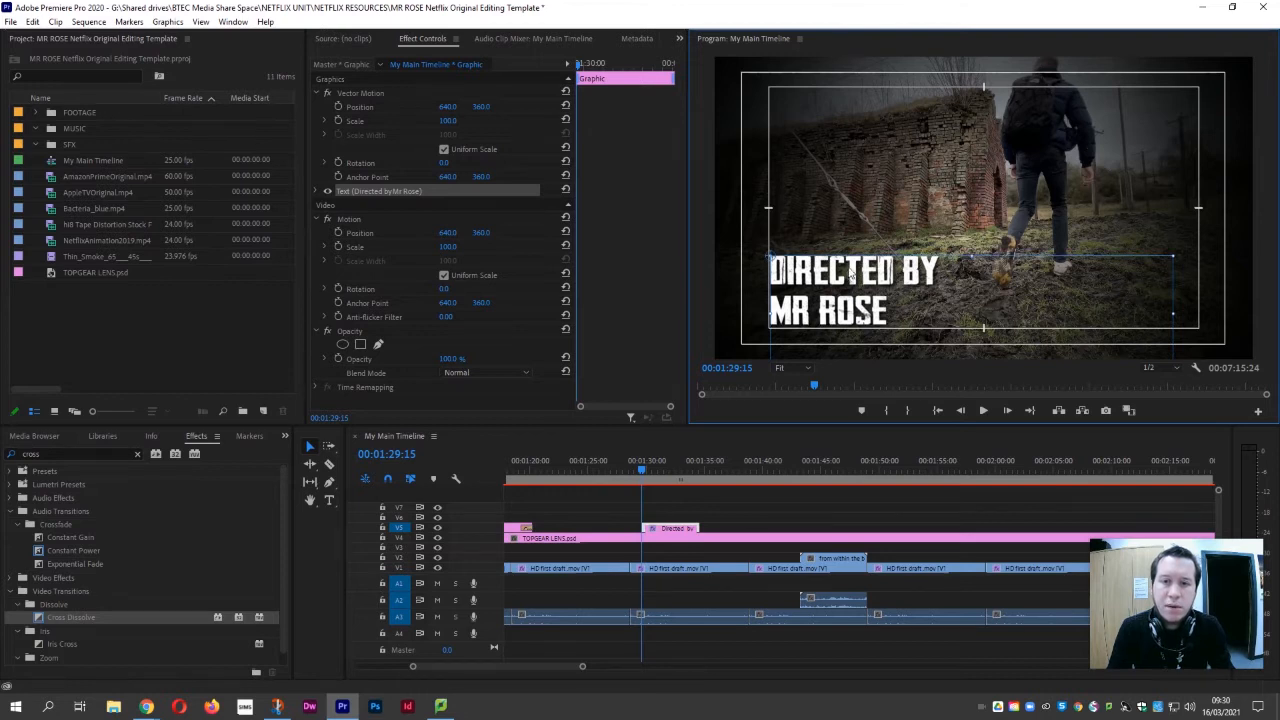
# Select all of the title text, expand its Source Text properties and set the font size to 86.
pyautogui.click(330, 500)
pyautogui.moveTo(872, 313); pyautogui.dragTo(776, 270)
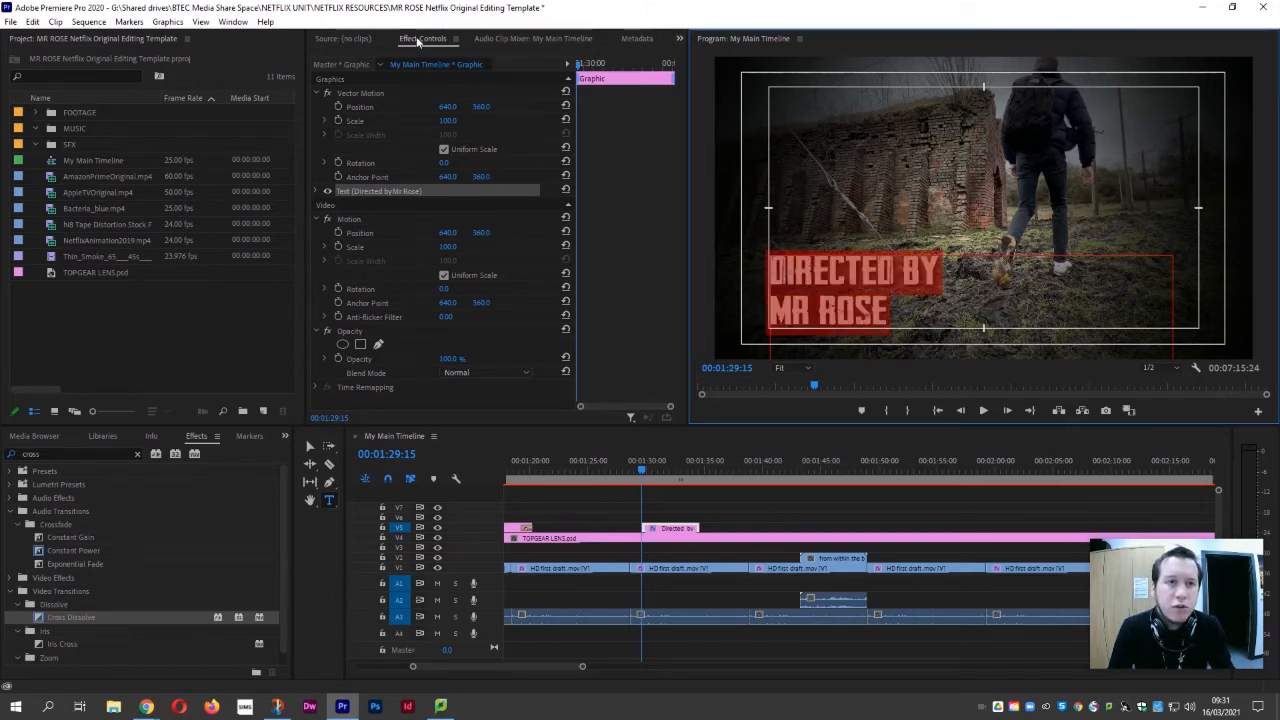
pyautogui.click(233, 22)
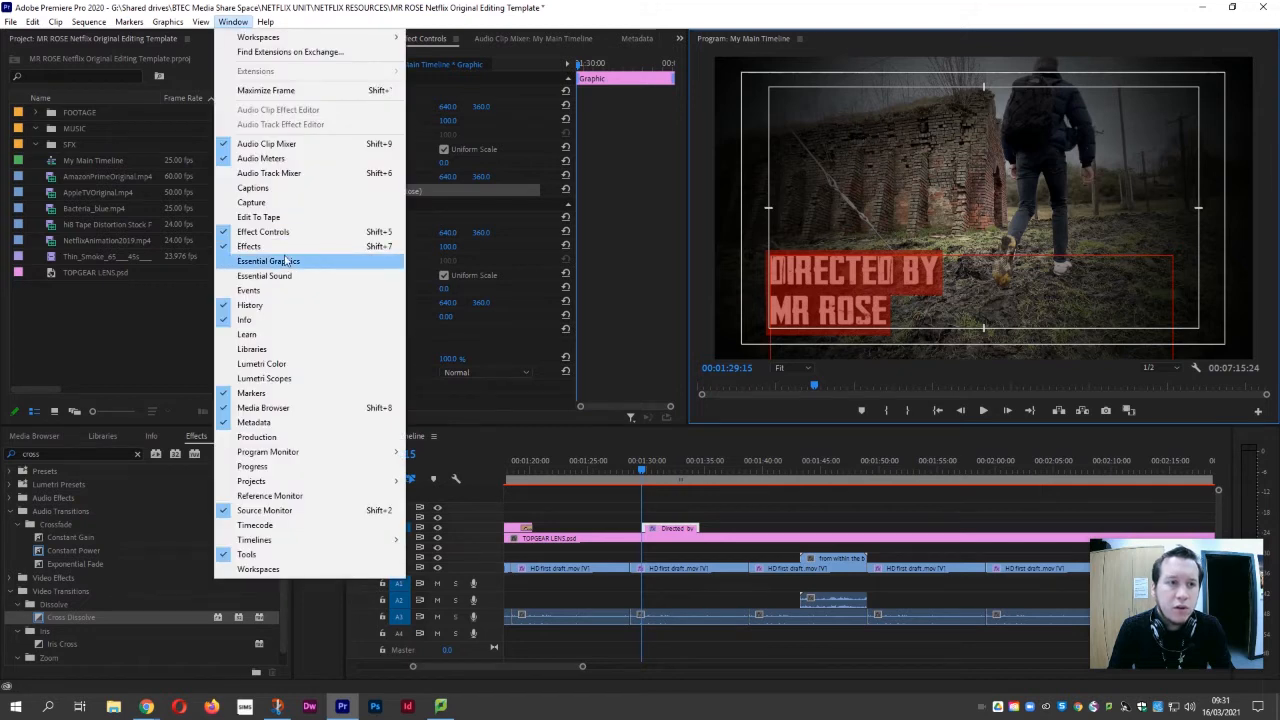
pyautogui.click(428, 190)
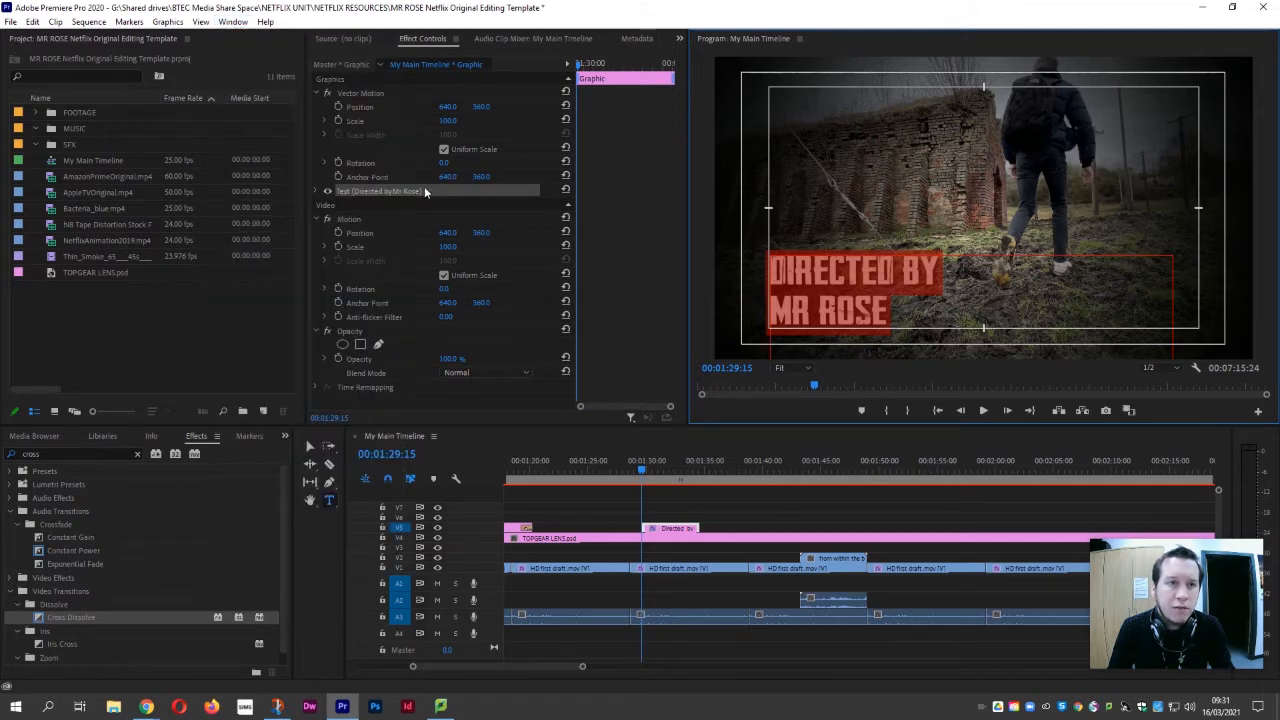
pyautogui.click(327, 190)
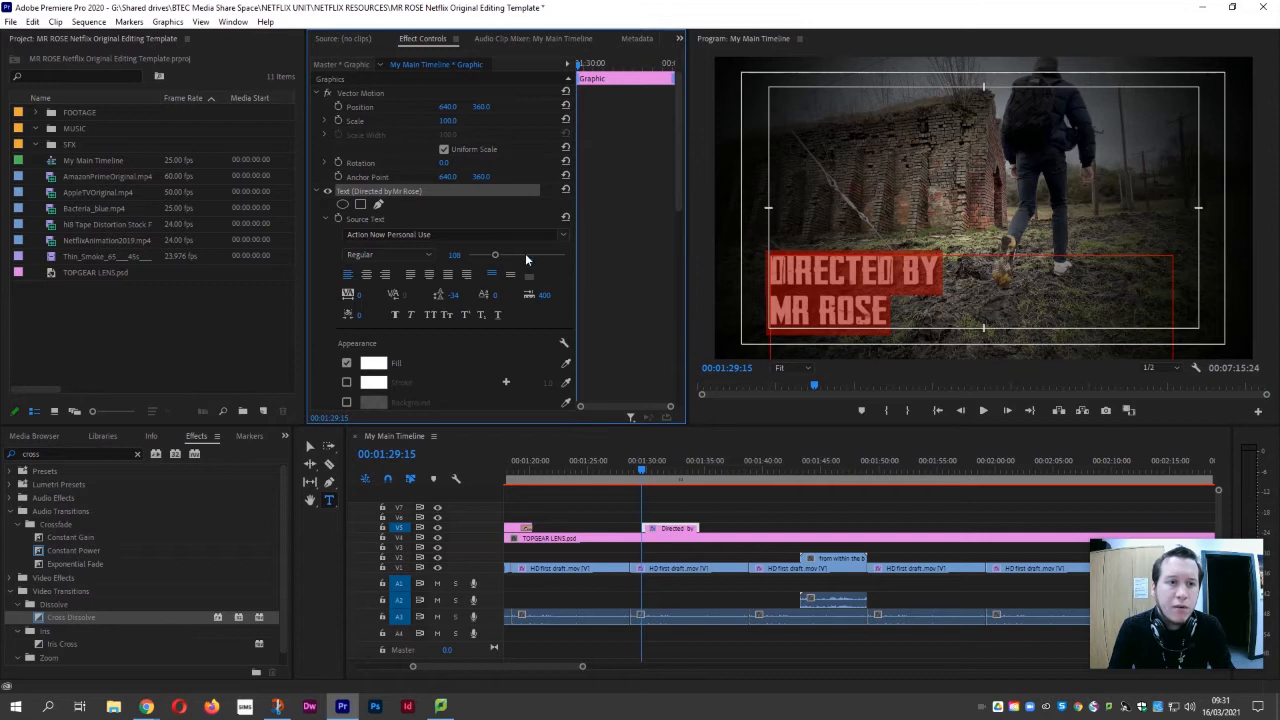
pyautogui.scroll(-3, 677, 198)
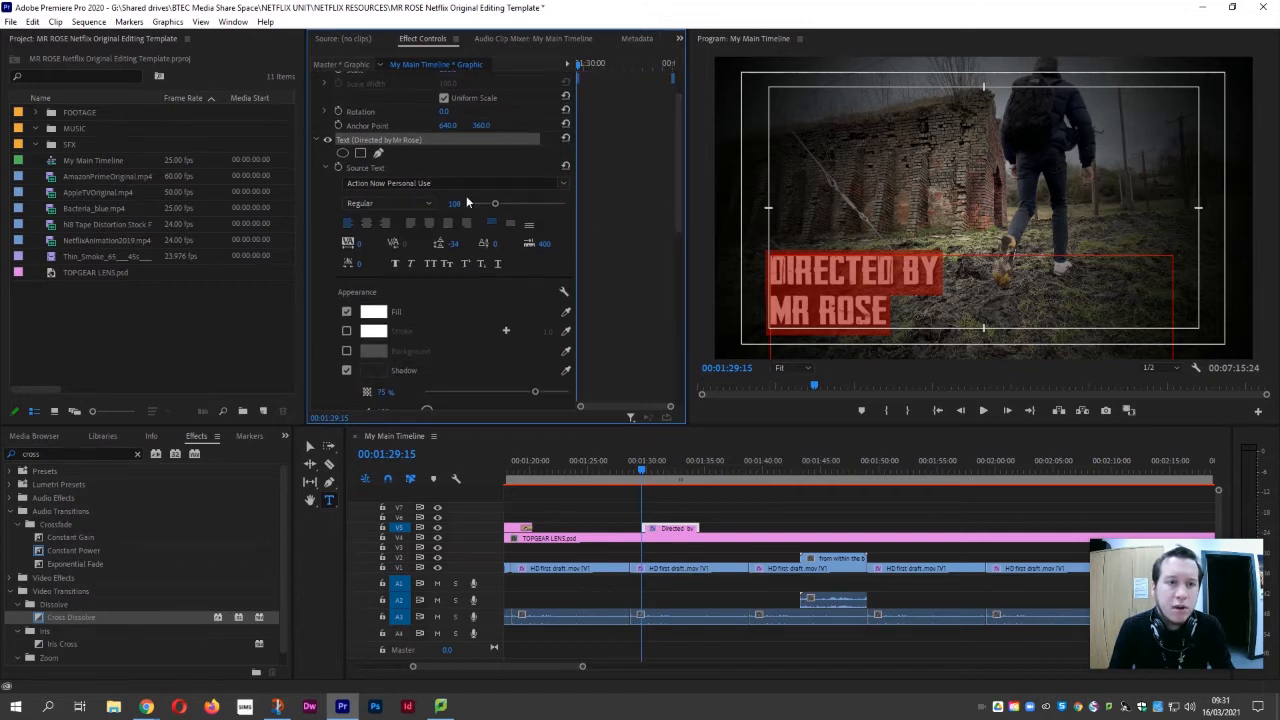
pyautogui.moveTo(495, 203); pyautogui.dragTo(485, 206)
# Try the Arial font on the title text and return it to Action Now Personal Use.
pyautogui.click(560, 183)
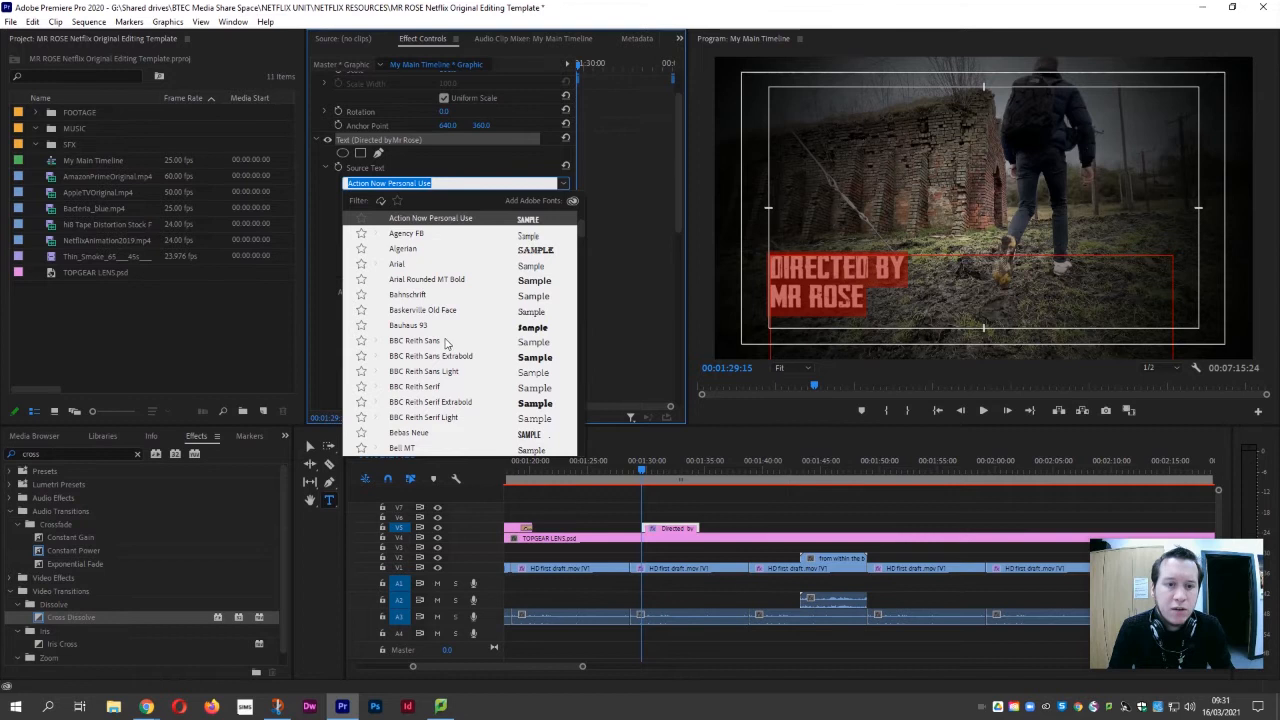
pyautogui.scroll(-5, 446, 345)
pyautogui.scroll(-2, 446, 345)
pyautogui.scroll(7, 446, 345)
pyautogui.scroll(3, 446, 345)
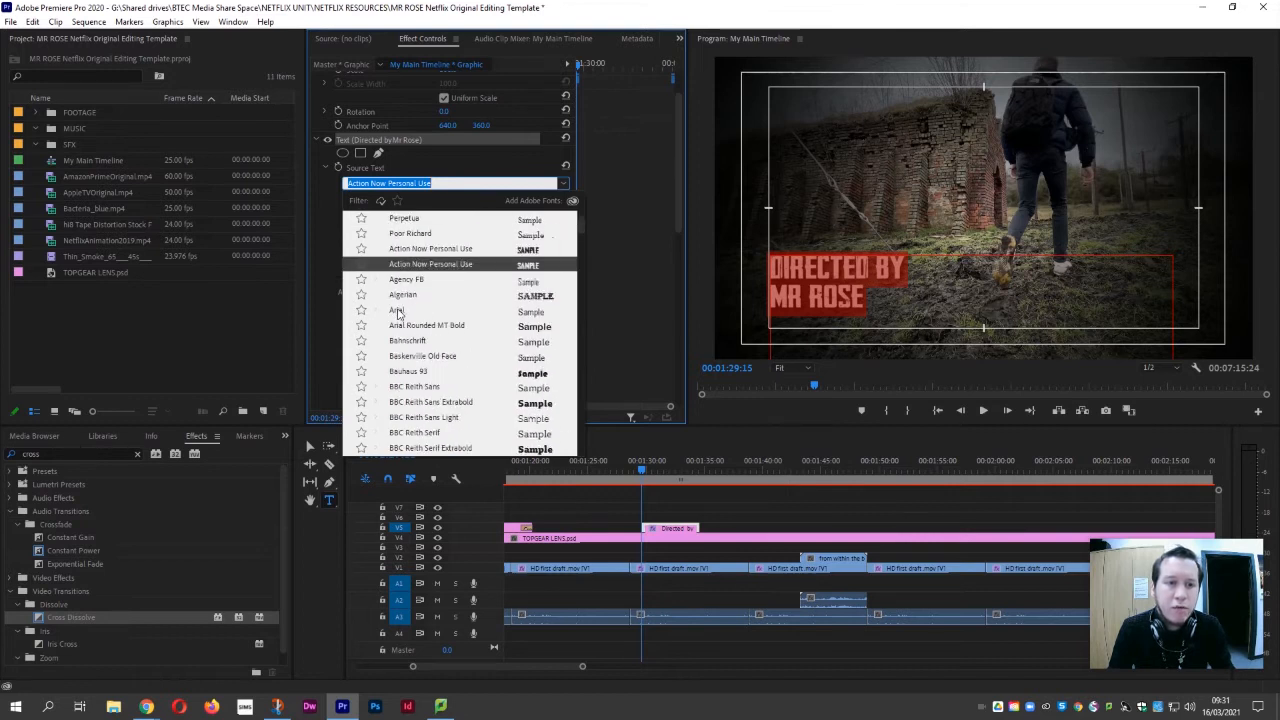
pyautogui.click(400, 310)
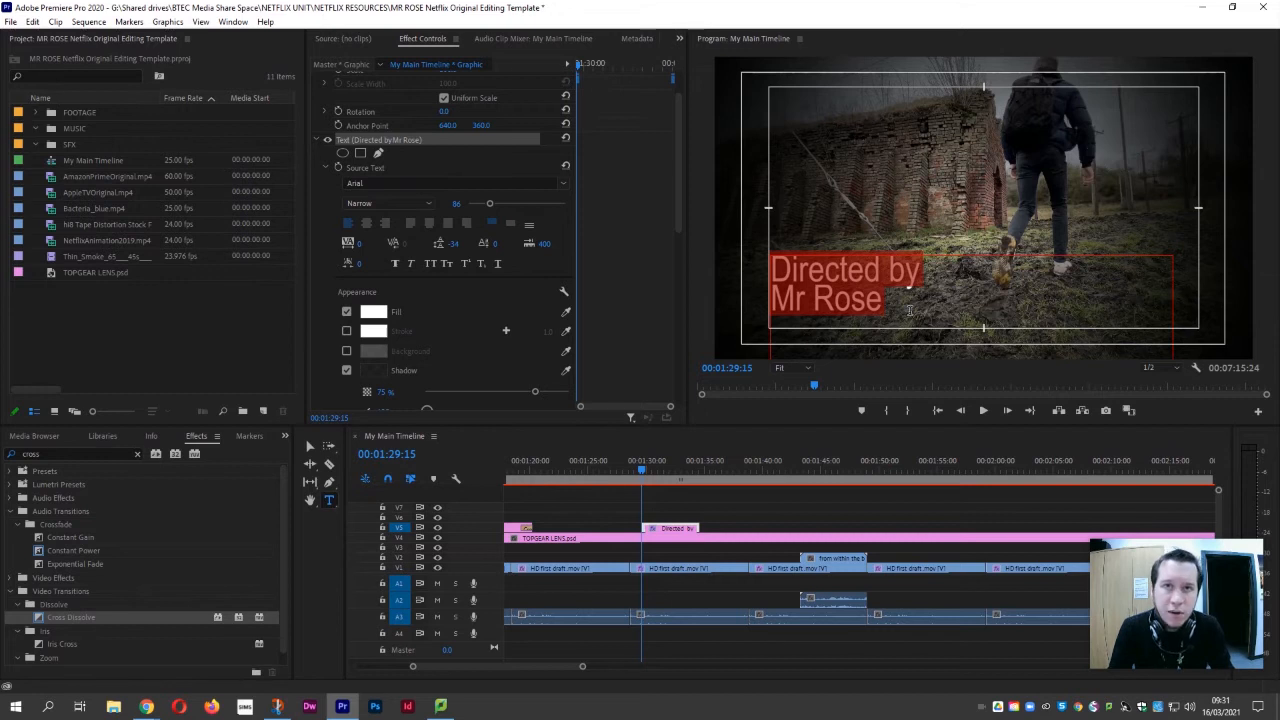
pyautogui.click(563, 182)
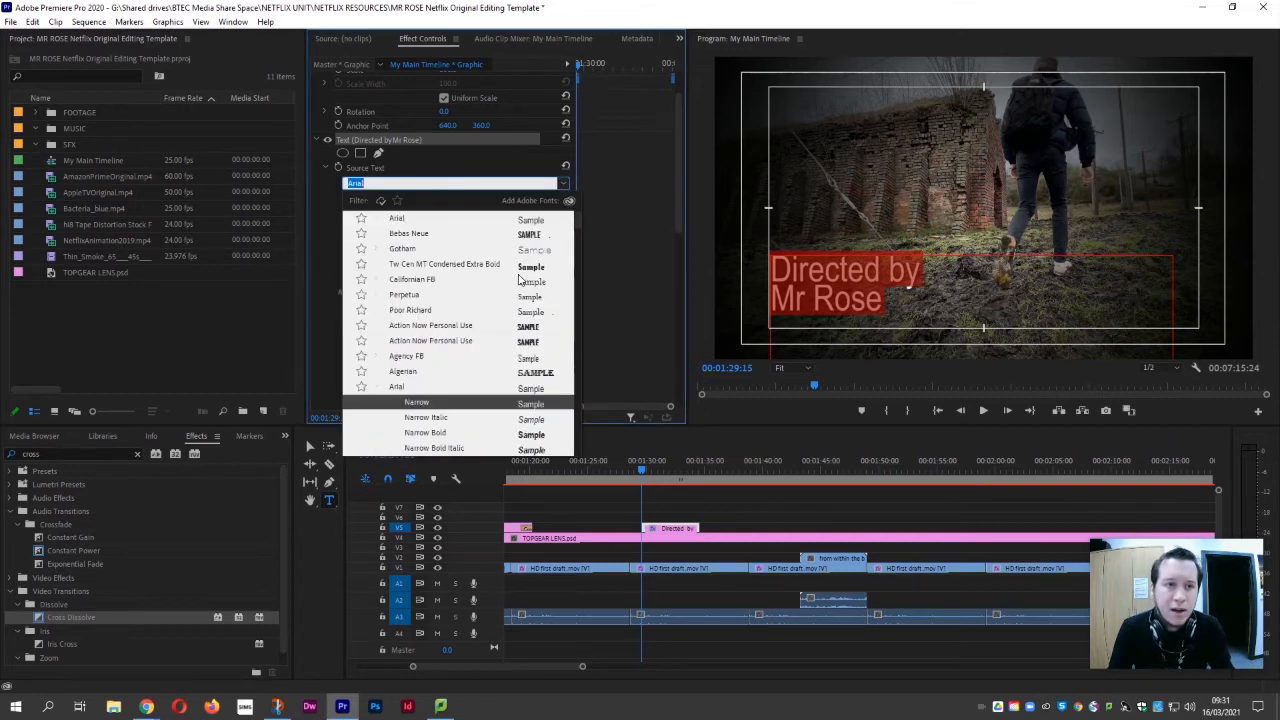
pyautogui.click(421, 327)
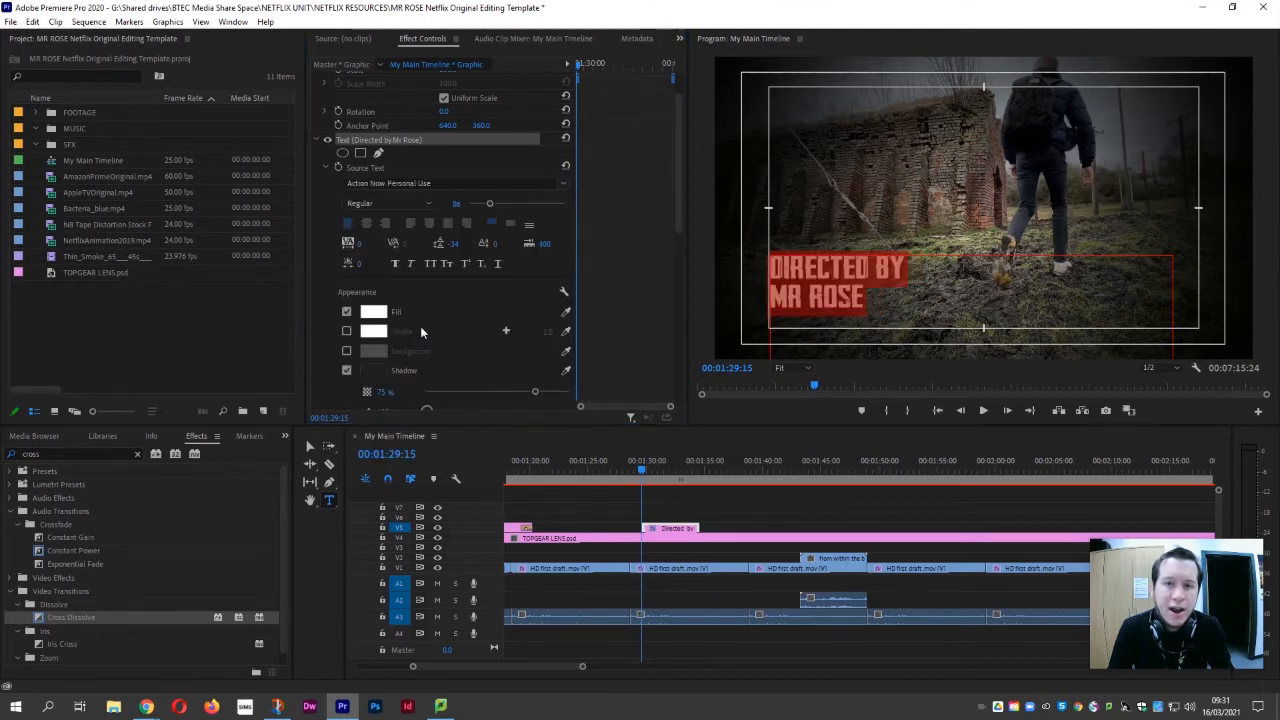
# Set the font size of the "DIRECTED BY" line to 58 and of the director's name line to 110.
pyautogui.tripleClick(826, 266)
pyautogui.moveTo(489, 207); pyautogui.dragTo(481, 207)
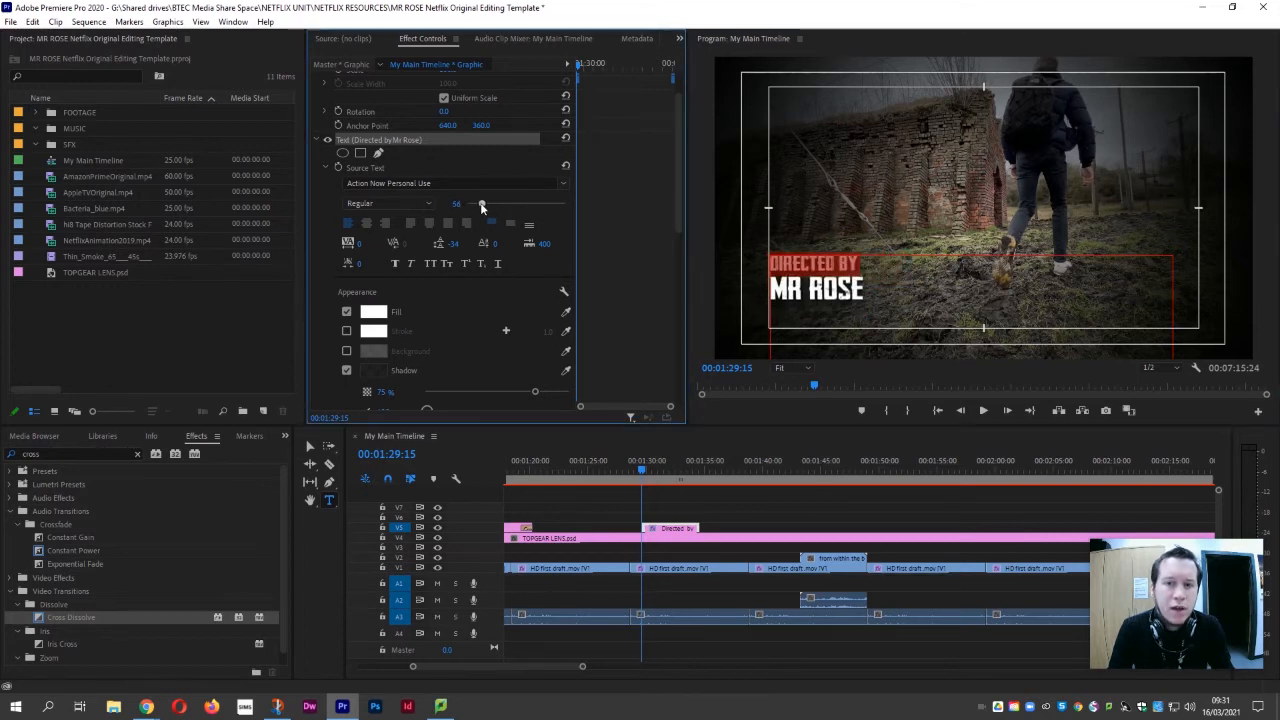
pyautogui.click(798, 289)
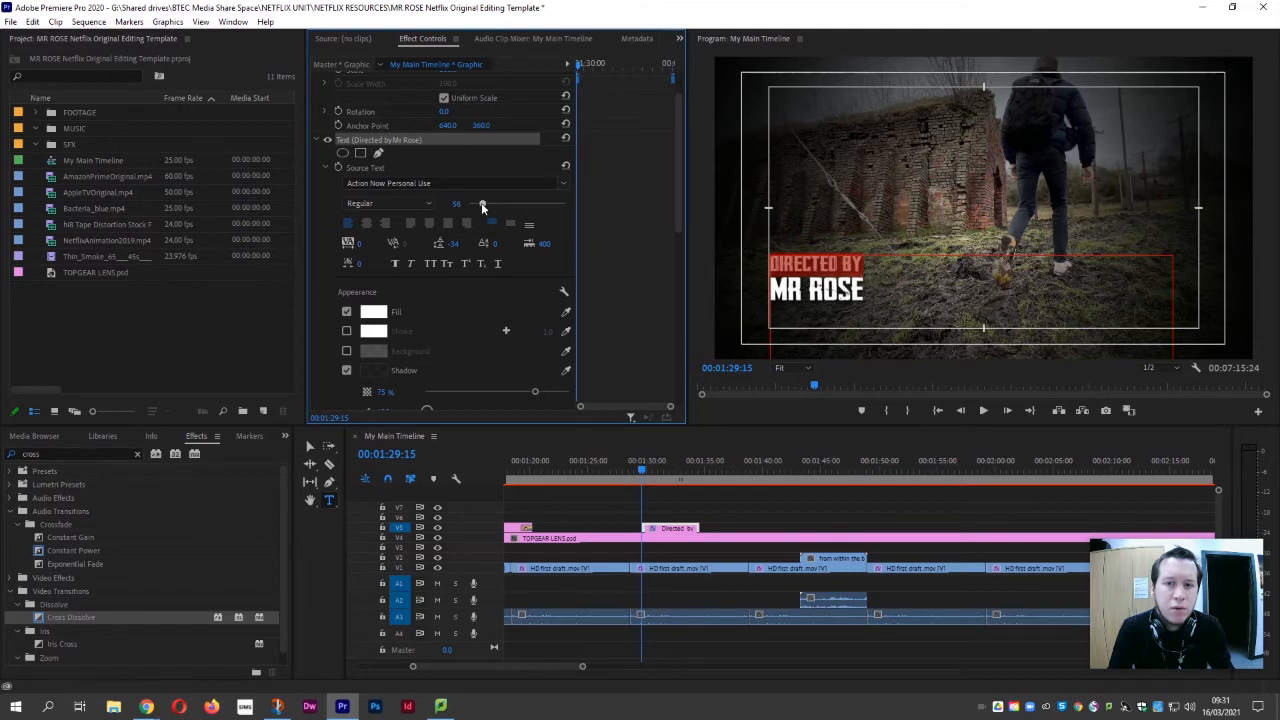
pyautogui.tripleClick(798, 289)
pyautogui.moveTo(489, 205); pyautogui.dragTo(495, 206)
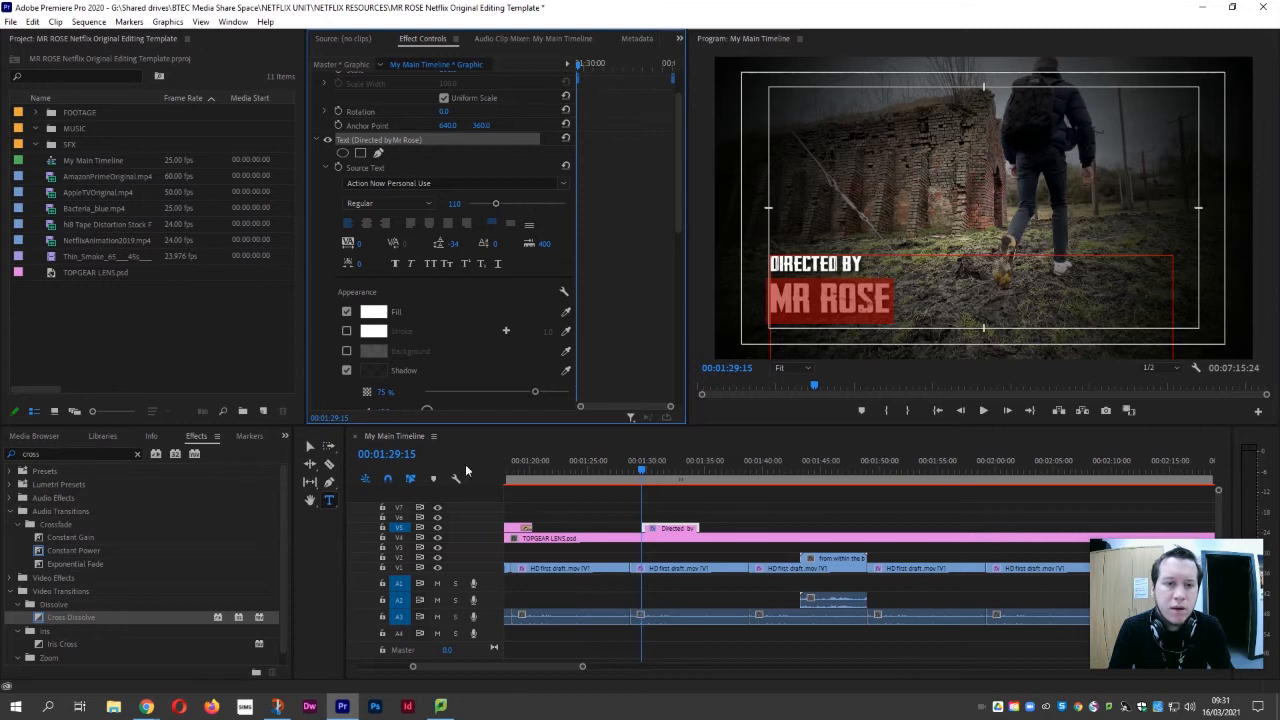
# Reposition the resized title so it sits just above the bottom-left corner of the title-safe area, and deselect it.
pyautogui.click(309, 445)
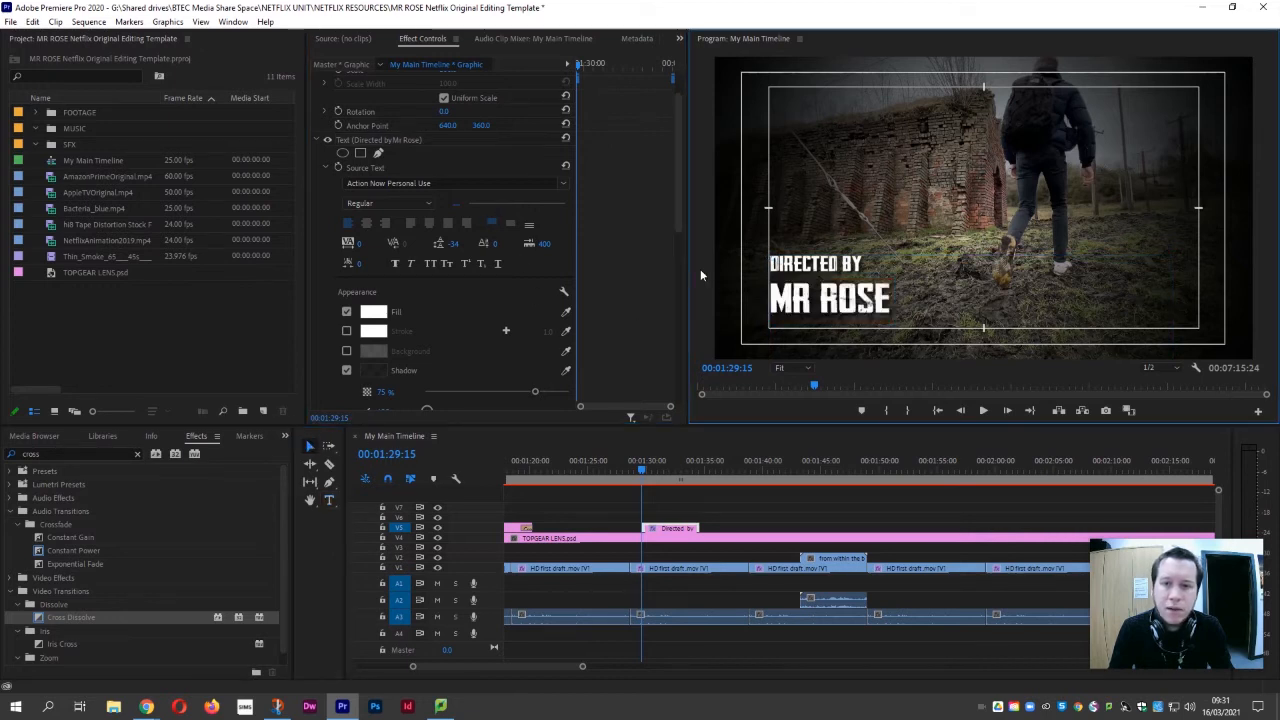
pyautogui.moveTo(804, 268); pyautogui.dragTo(806, 280)
pyautogui.click(728, 278)
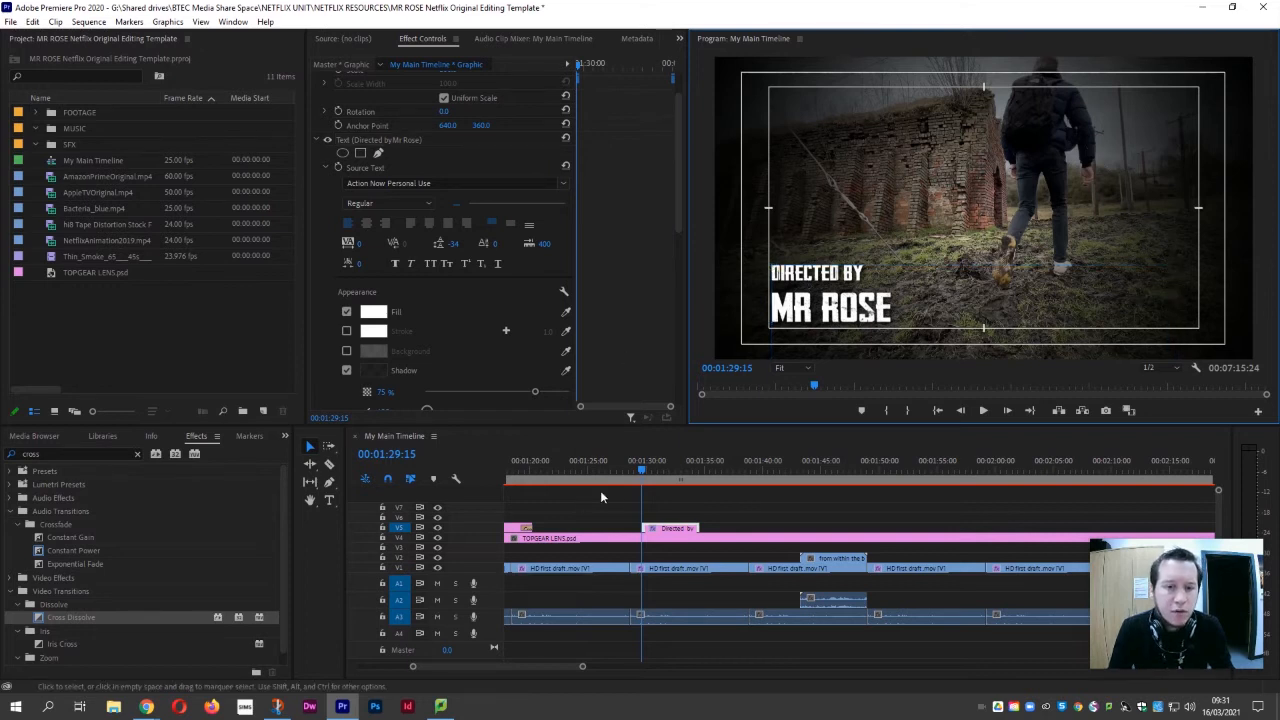
# Preview the title clip from its start to its end and return the playhead to 00:01:29:09.
pyautogui.click(638, 472)
pyautogui.press('space')
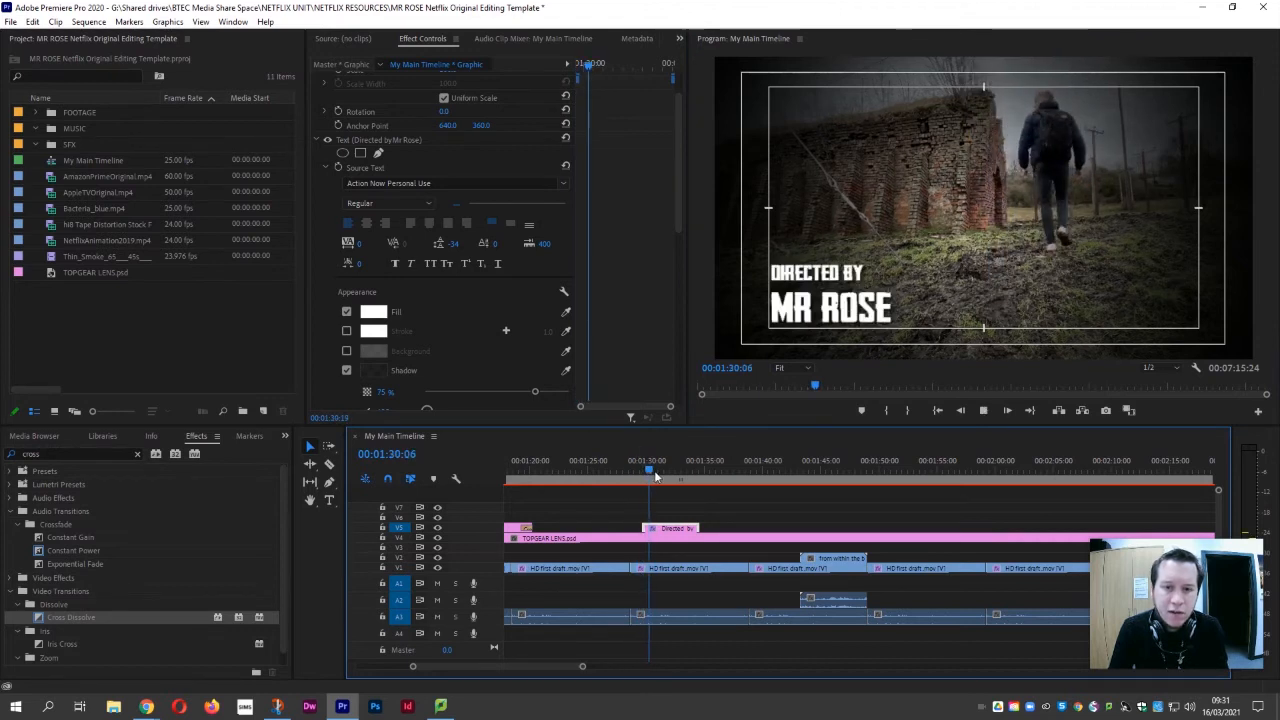
pyautogui.click(689, 474)
pyautogui.moveTo(692, 476); pyautogui.dragTo(703, 474)
pyautogui.click(638, 475)
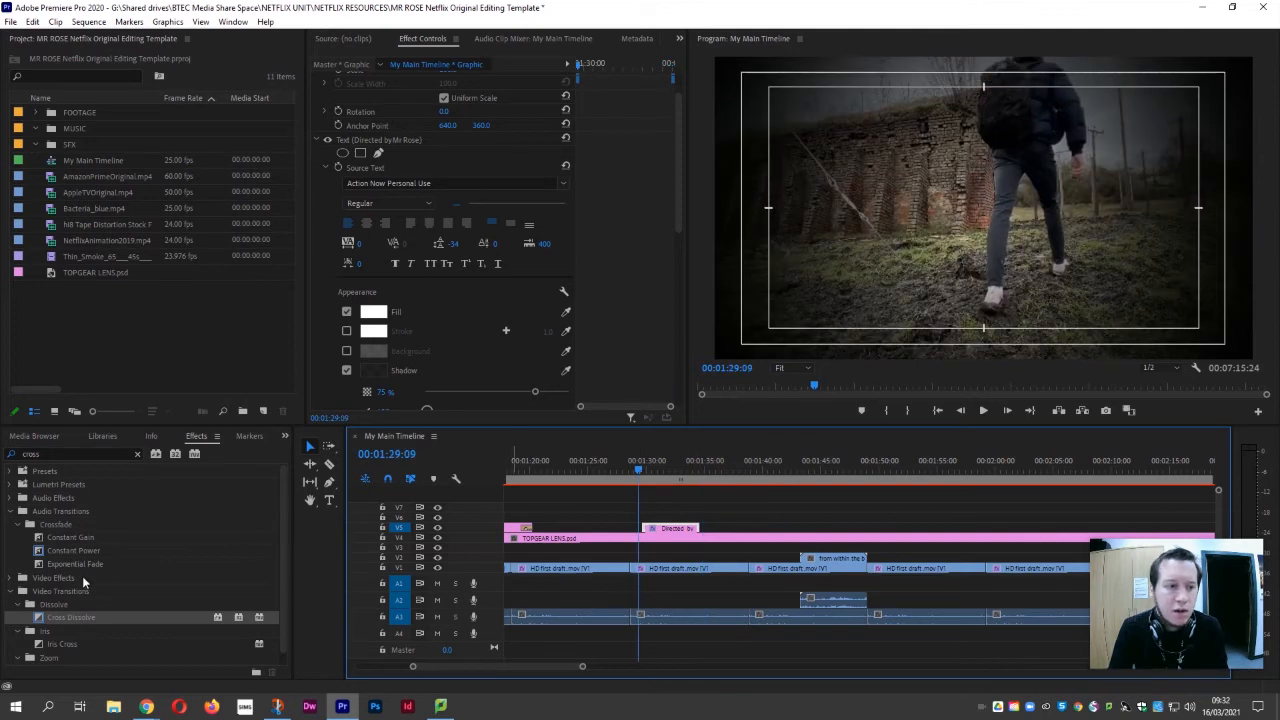
# Search the effects for "cross" to find the Cross Dissolve video transition.
pyautogui.click(51, 453)
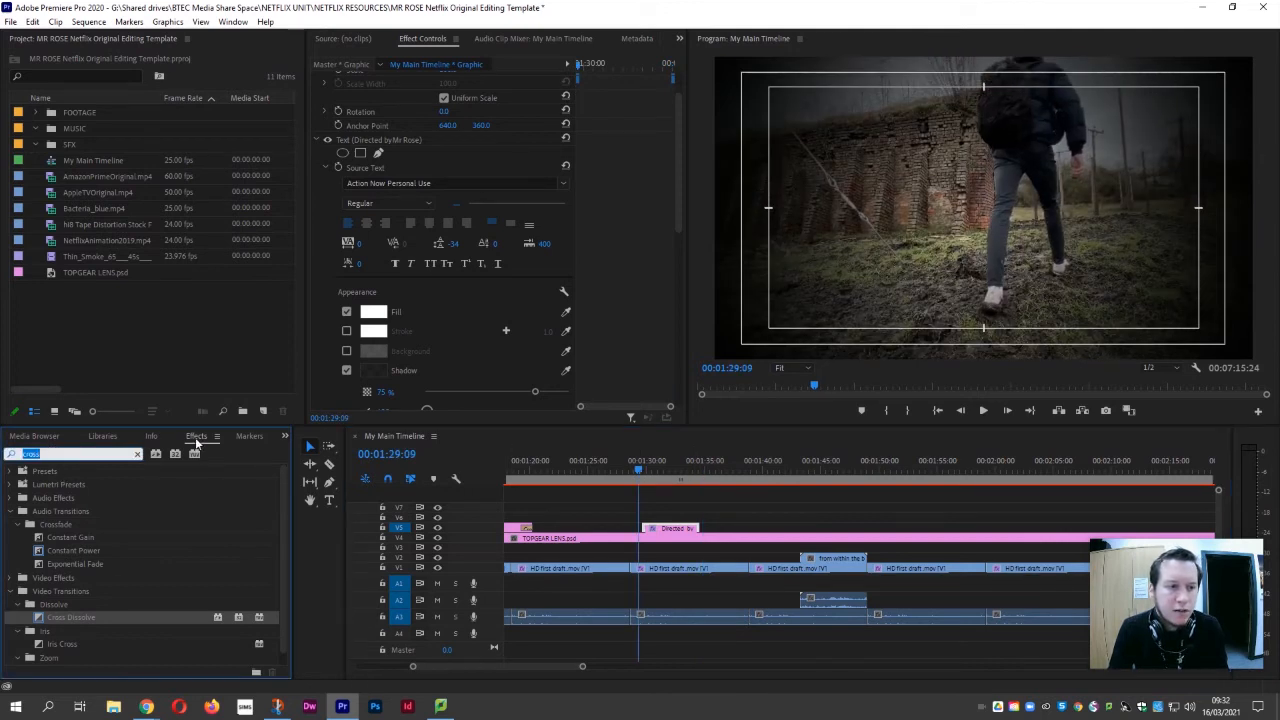
pyautogui.click(233, 21)
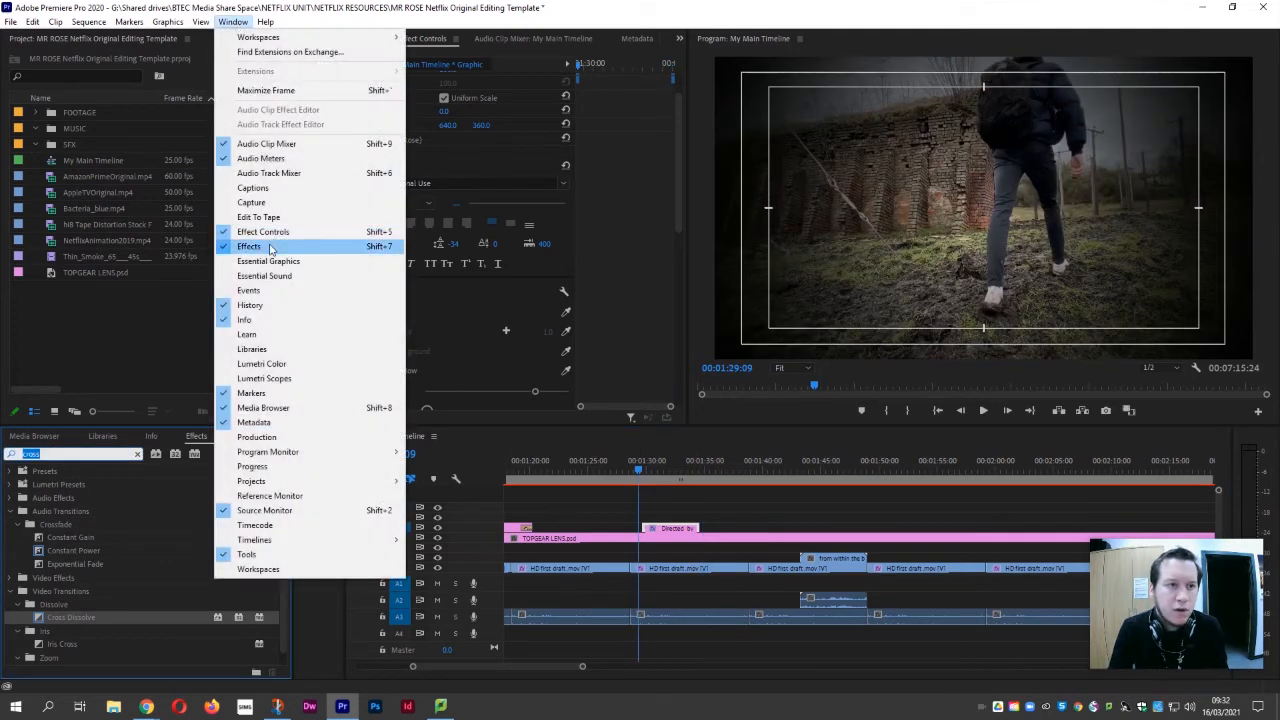
pyautogui.click(231, 21)
pyautogui.click(97, 453)
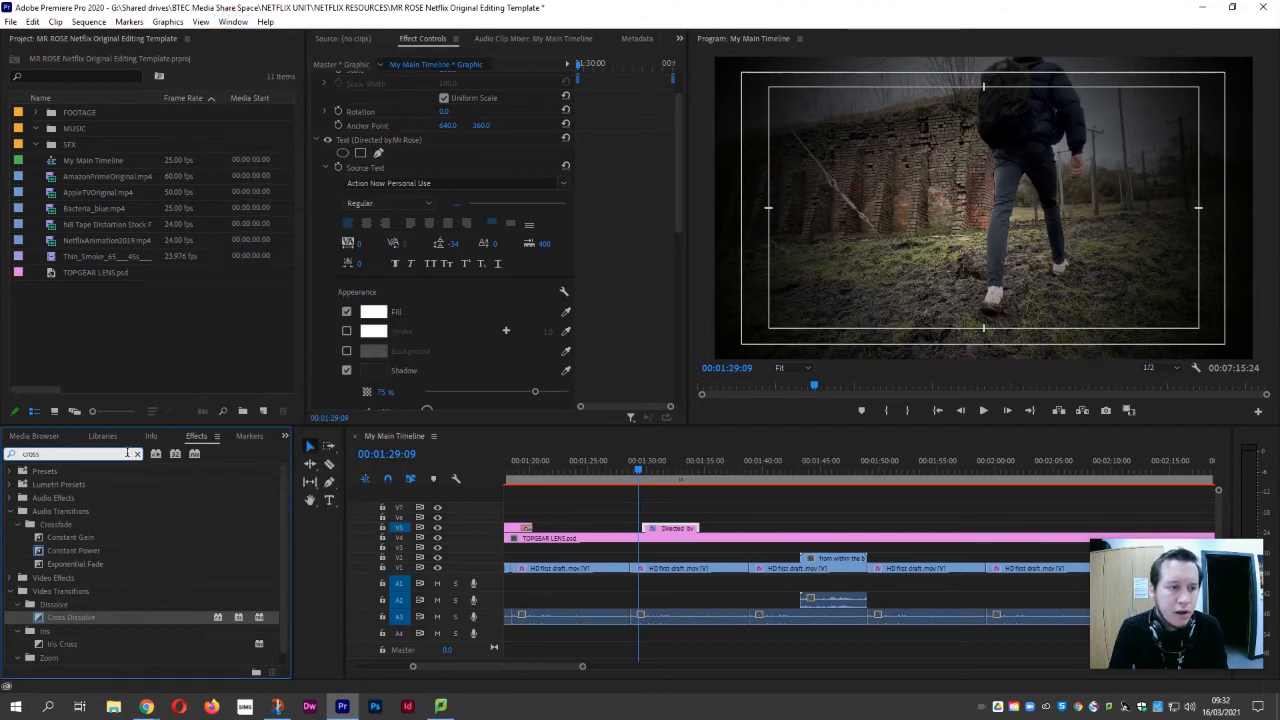
pyautogui.press('BackSpace')
pyautogui.press('BackSpace')
pyautogui.press('BackSpace')
pyautogui.press('BackSpace')
pyautogui.press('BackSpace')
pyautogui.write('c')
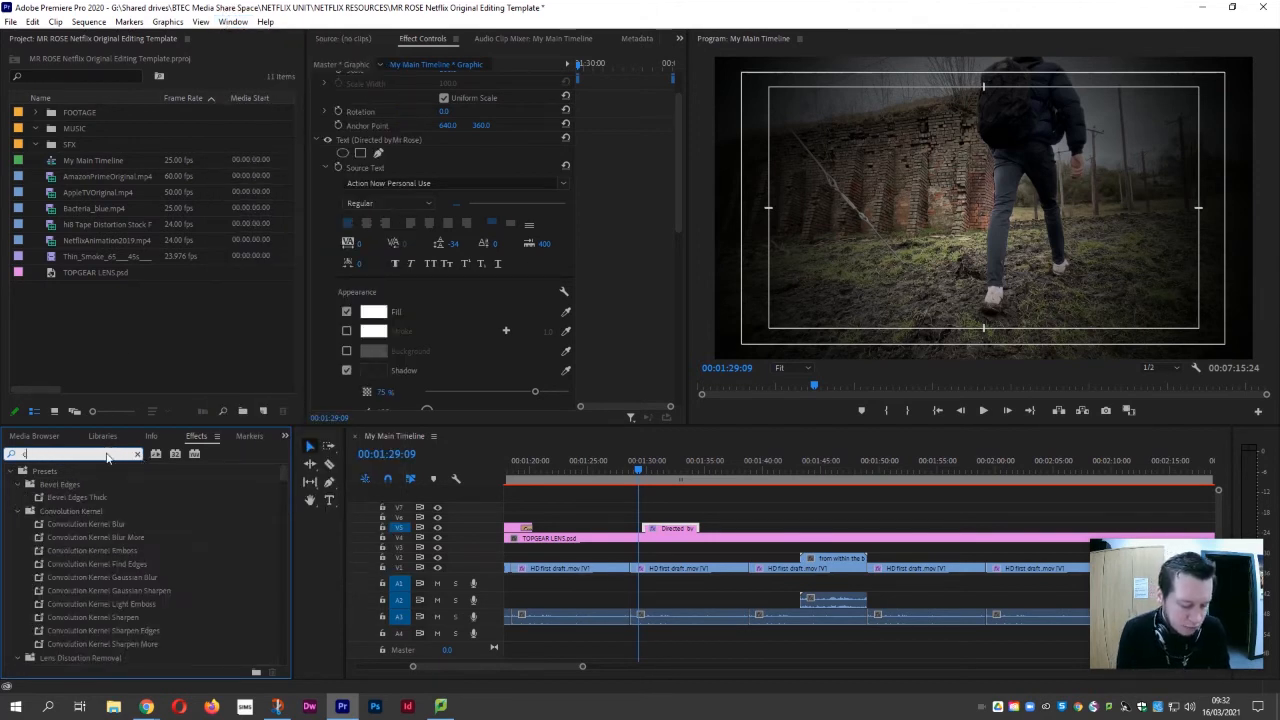
pyautogui.write('rop')
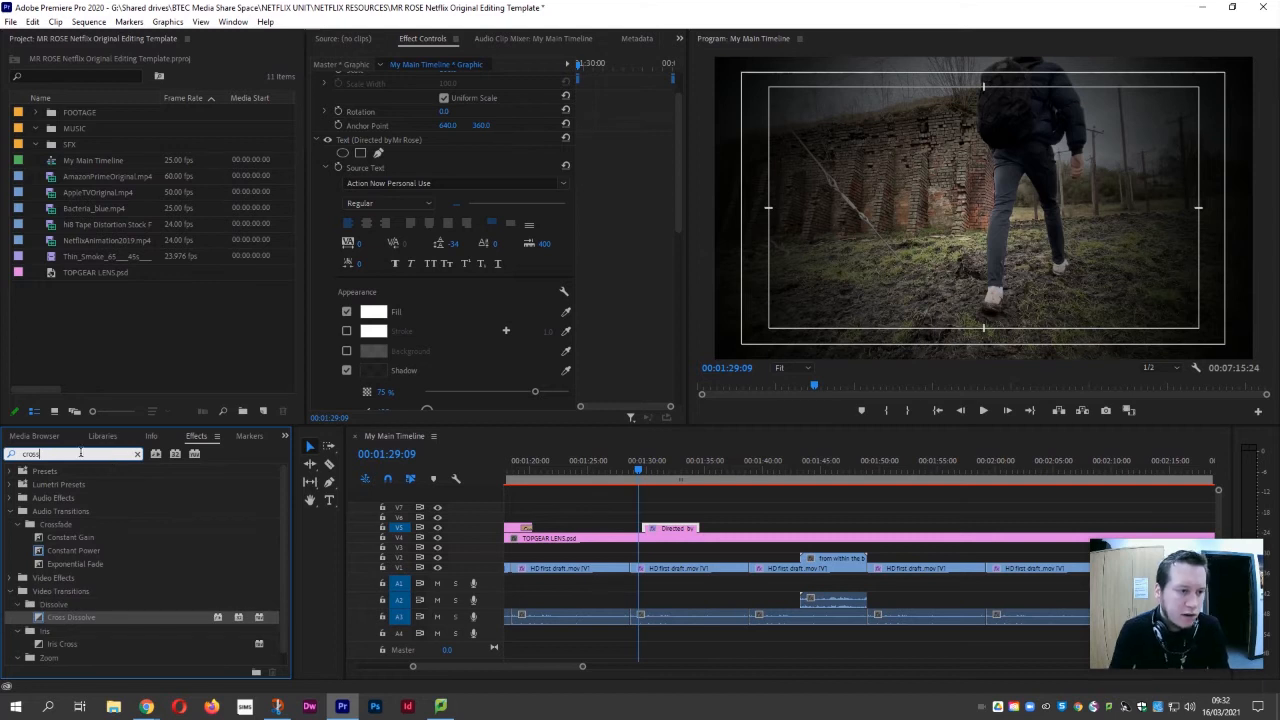
# Apply the Cross Dissolve transition to both the start and the end of the "Directed by" title clip.
pyautogui.moveTo(46, 624); pyautogui.dragTo(648, 533)
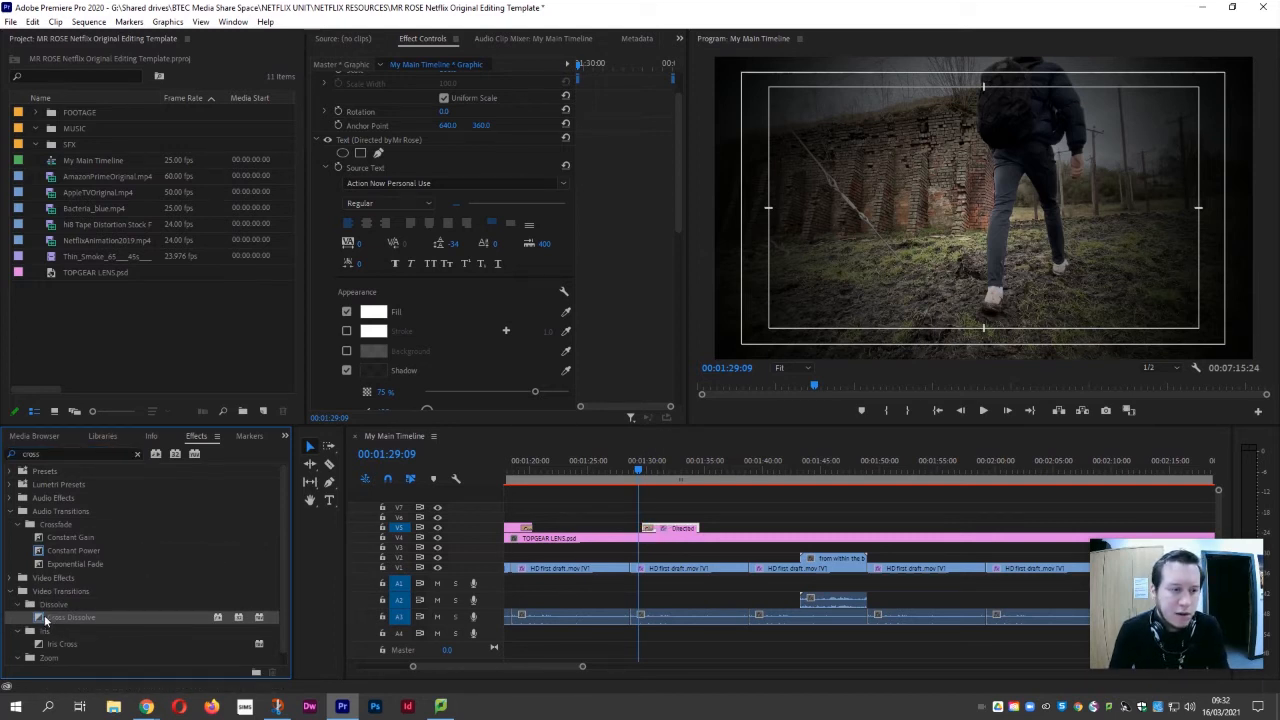
pyautogui.moveTo(45, 620); pyautogui.dragTo(583, 538)
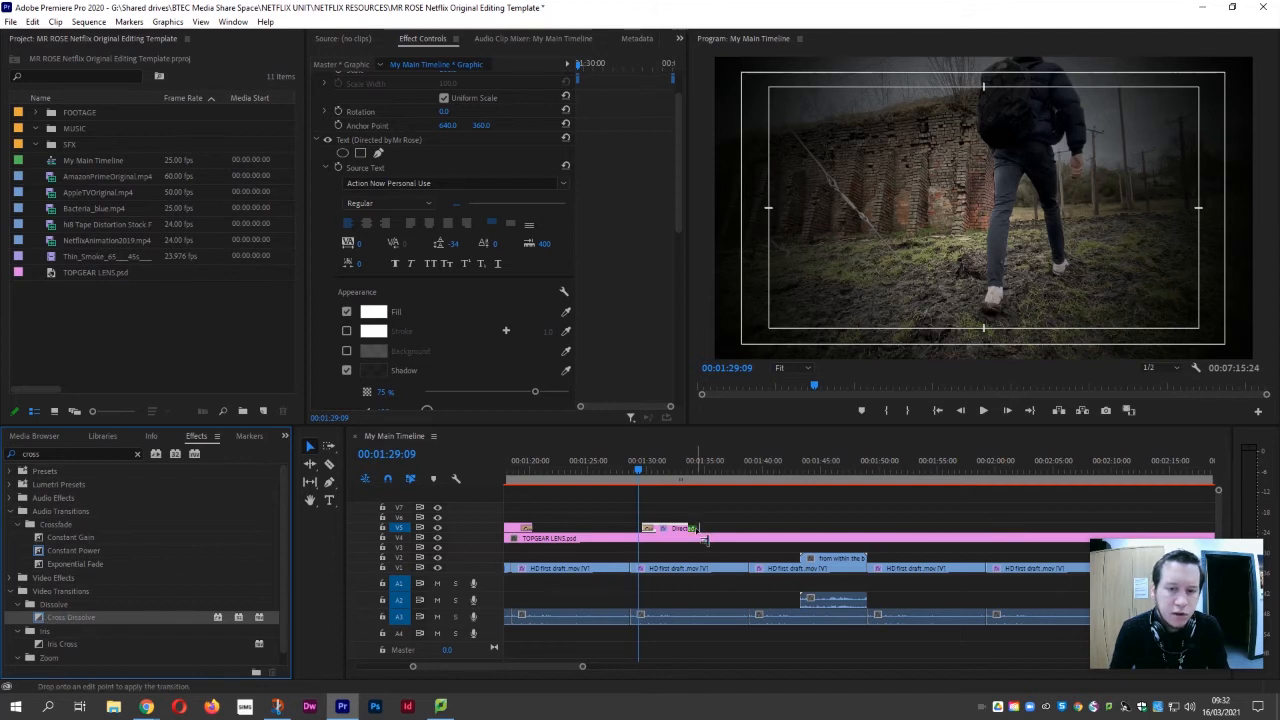
pyautogui.moveTo(703, 540); pyautogui.dragTo(698, 530)
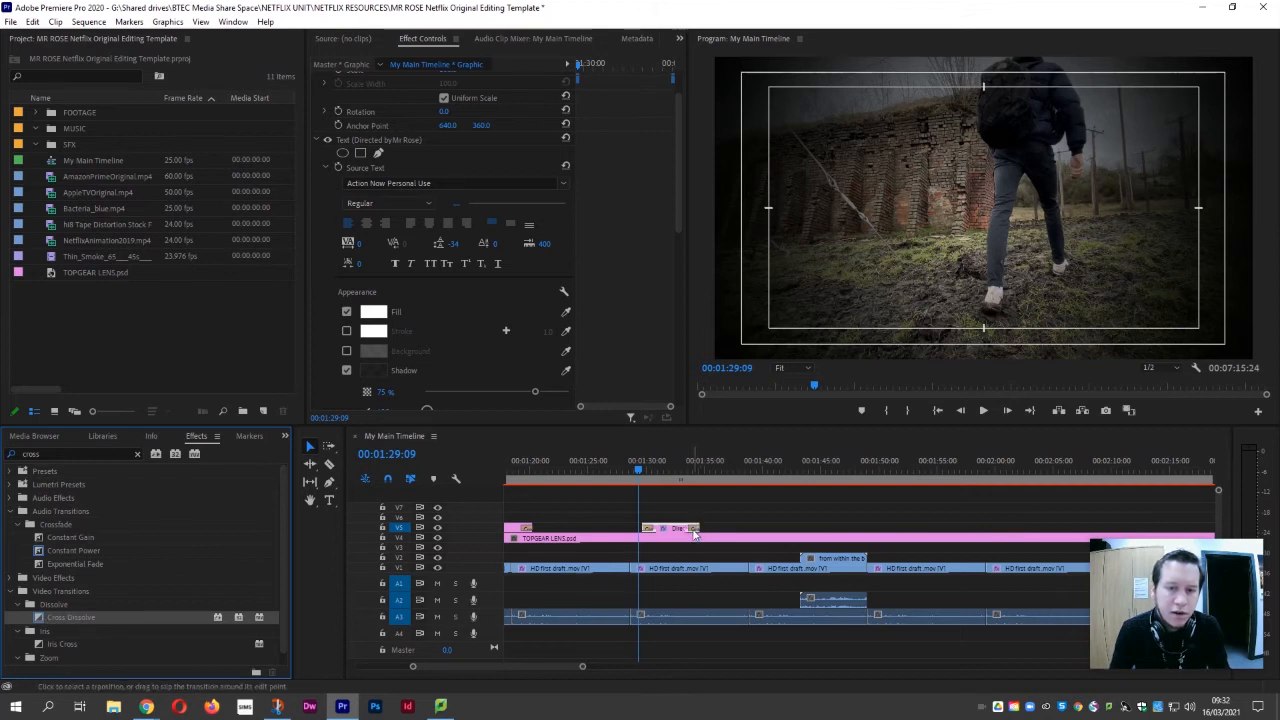
# Play the "Directed by" title from 00:01:29:09 to check its dissolve, and scrub back over the clip to 00:01:31:11.
pyautogui.click(638, 474)
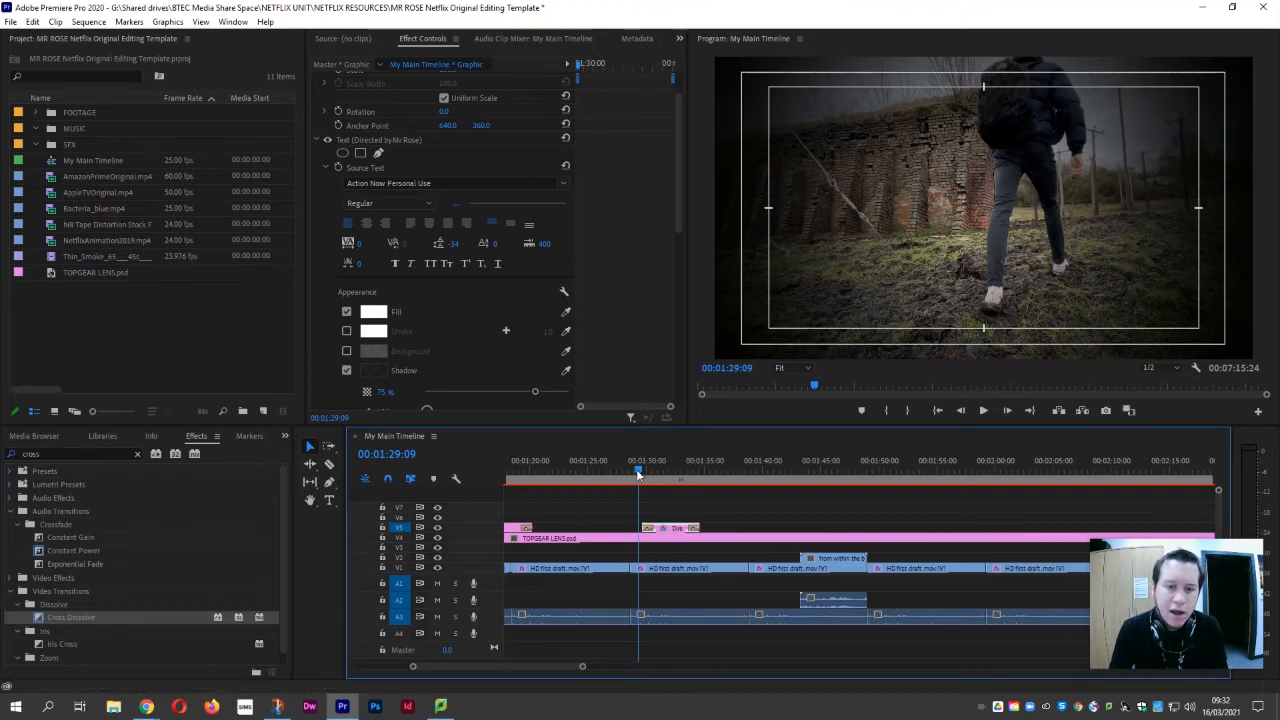
pyautogui.press('space')
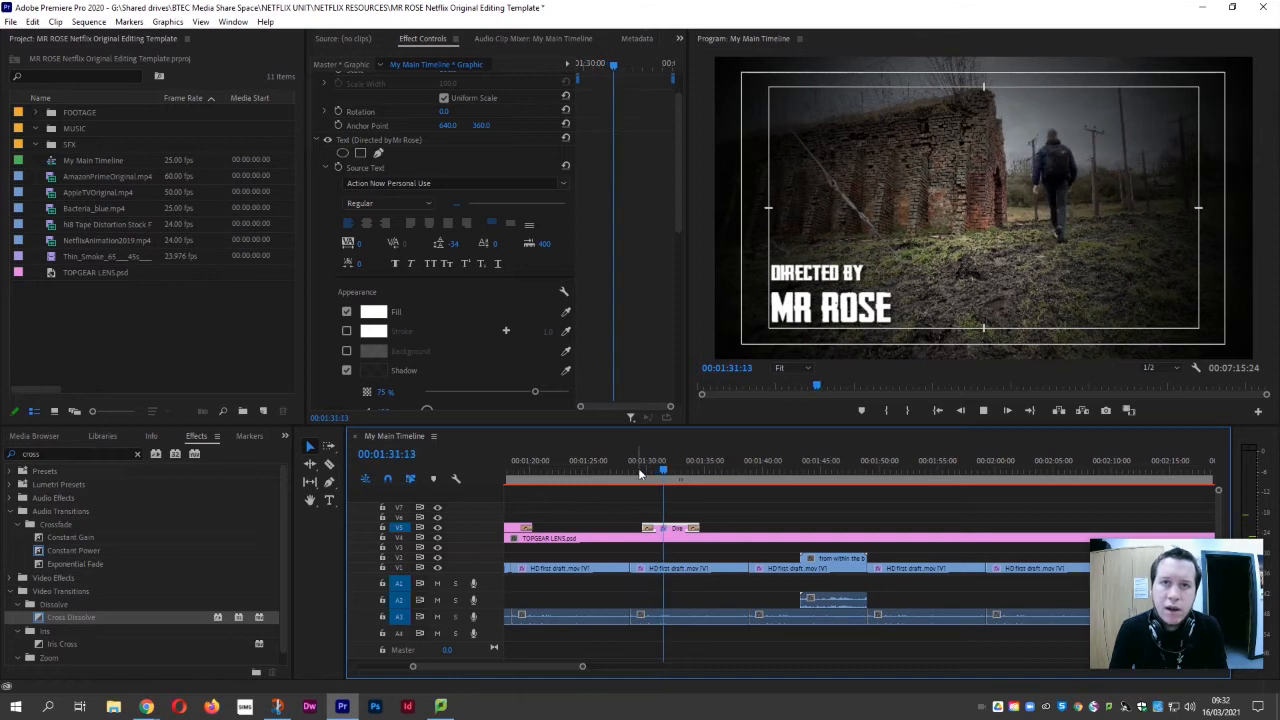
pyautogui.press('space')
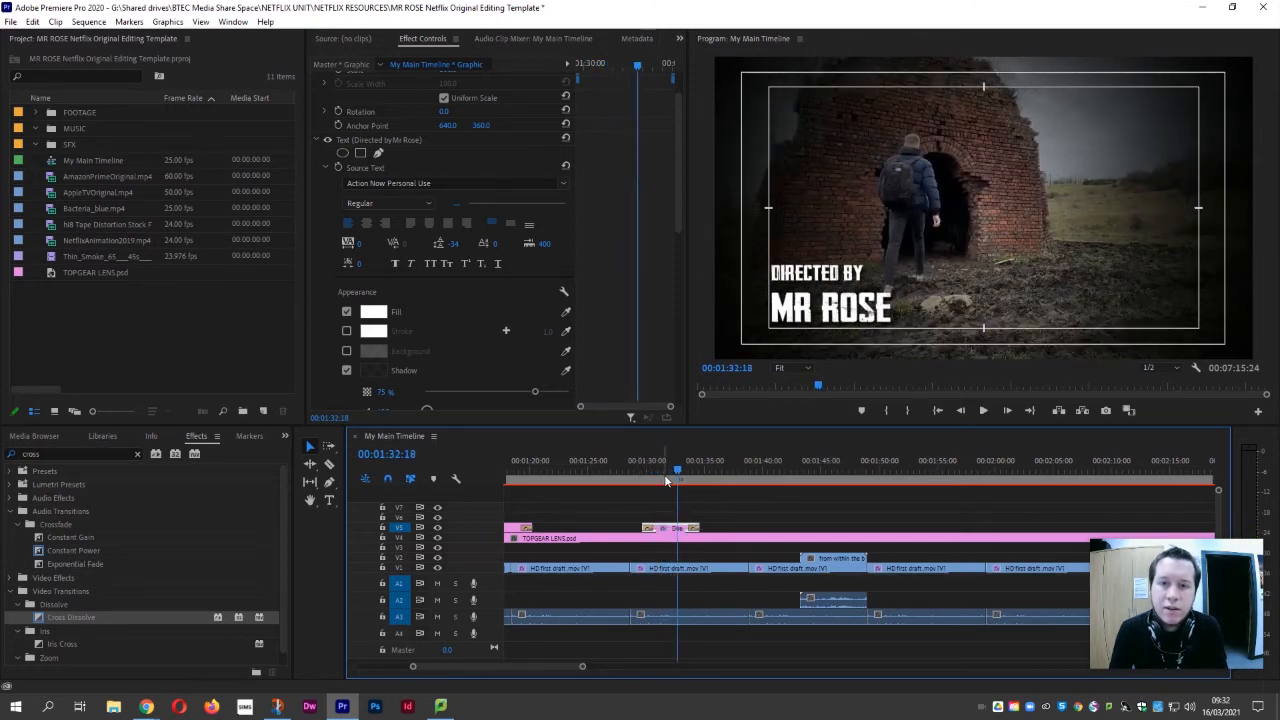
pyautogui.click(692, 476)
pyautogui.moveTo(692, 476); pyautogui.dragTo(663, 479)
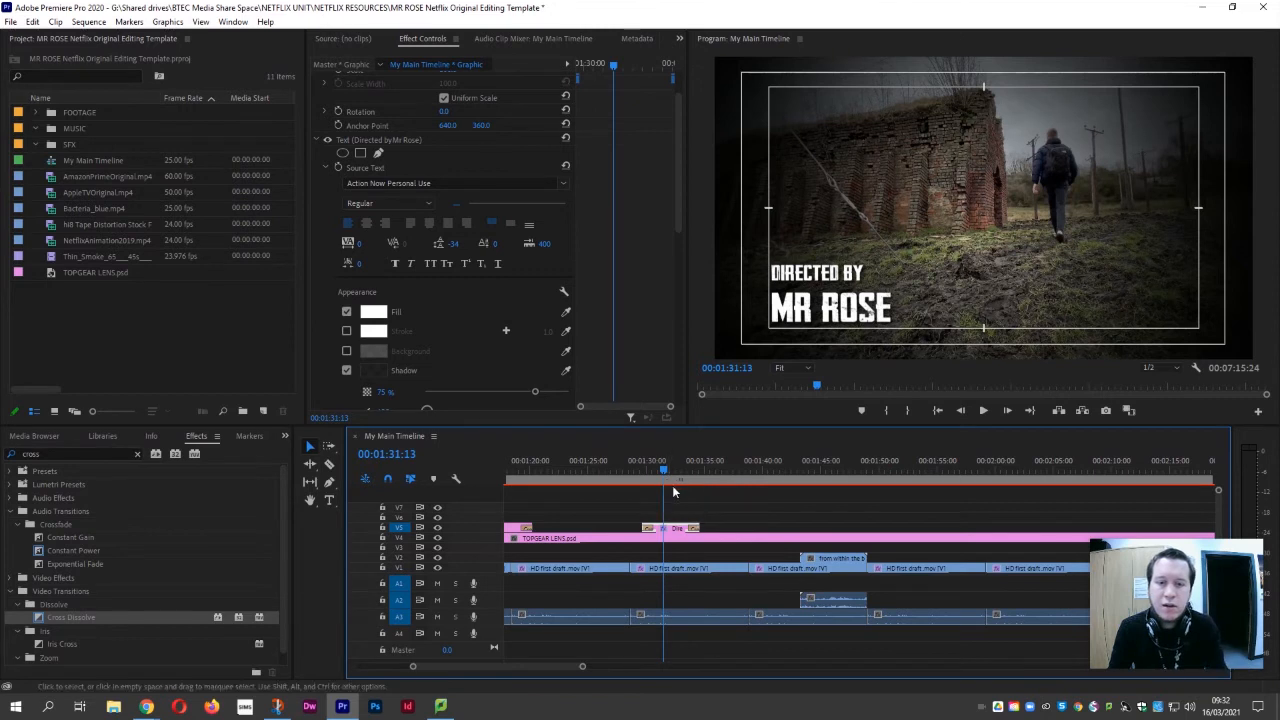
pyautogui.click(672, 476)
pyautogui.moveTo(672, 476)
pyautogui.mouseDown()
pyautogui.moveTo(633, 476)
pyautogui.moveTo(663, 482)
pyautogui.mouseUp()
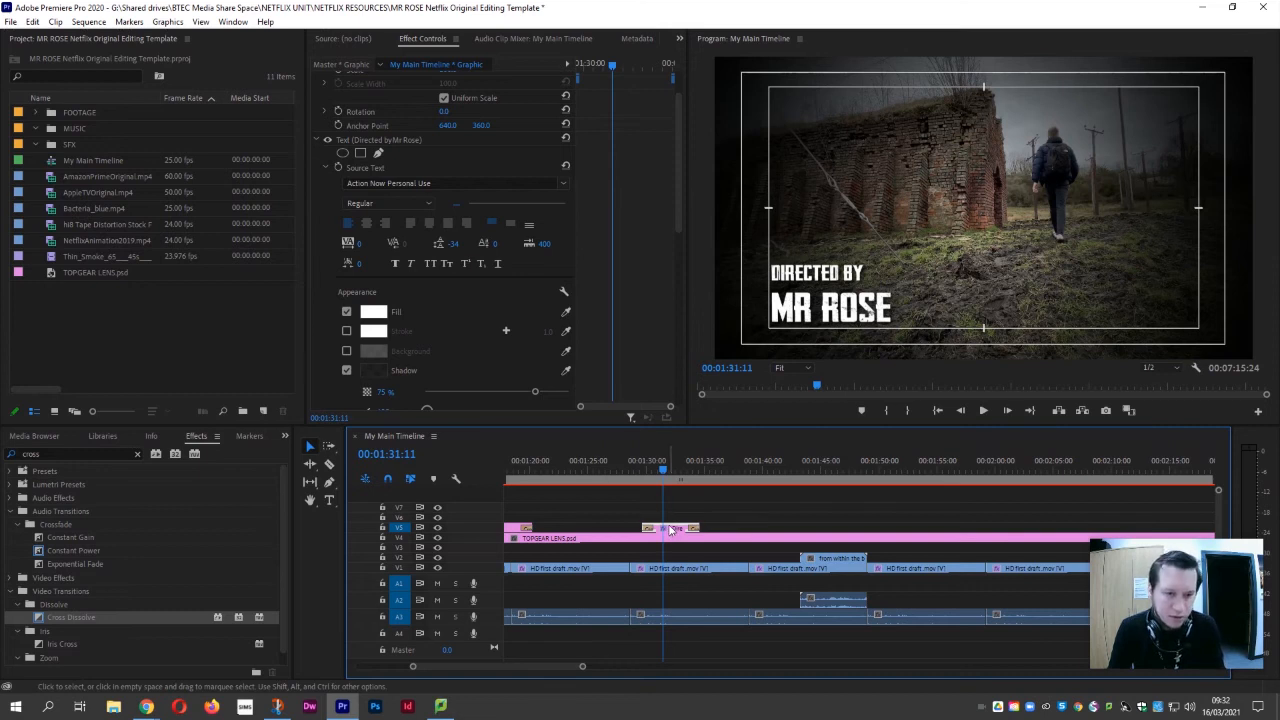
# Paste a copy of the "Directed by" title with its dissolves at about 00:01:44 on V5, compare both clips, and park the playhead at 00:01:45:10.
pyautogui.moveTo(851, 472); pyautogui.dragTo(809, 483)
pyautogui.press('Down')
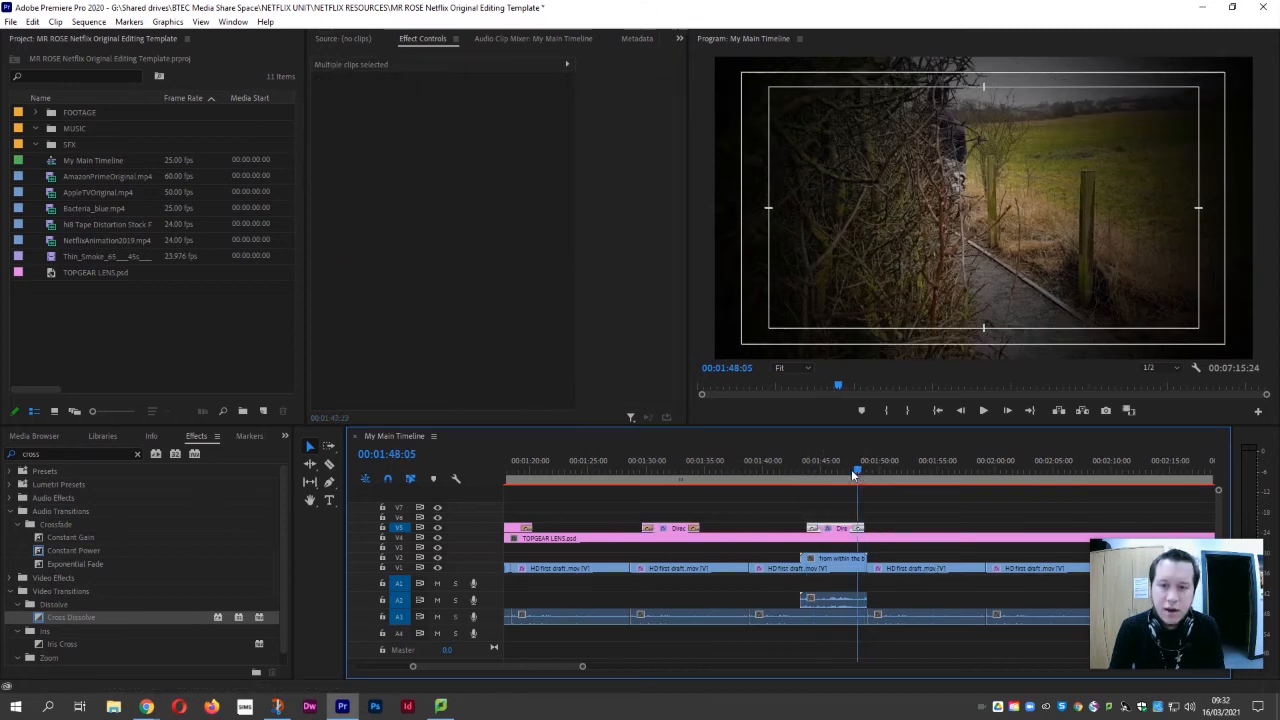
pyautogui.click(812, 477)
pyautogui.moveTo(817, 470); pyautogui.dragTo(676, 480)
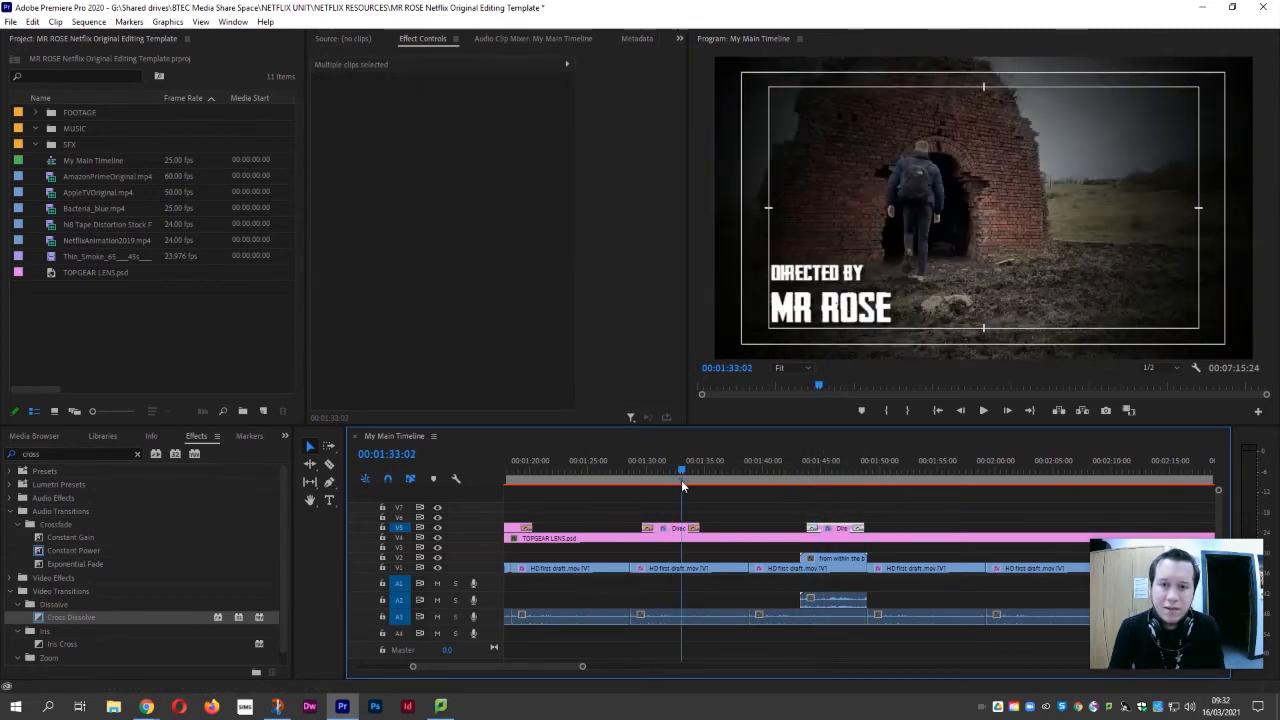
pyautogui.click(814, 490)
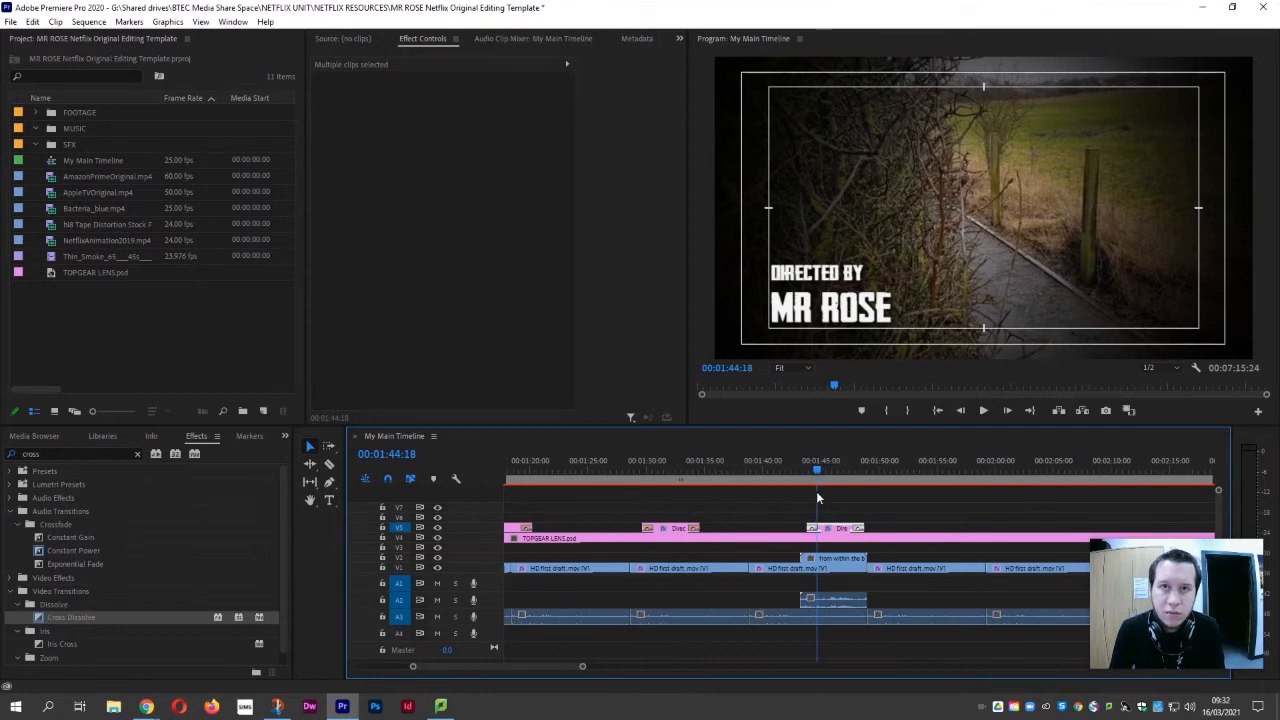
pyautogui.click(824, 491)
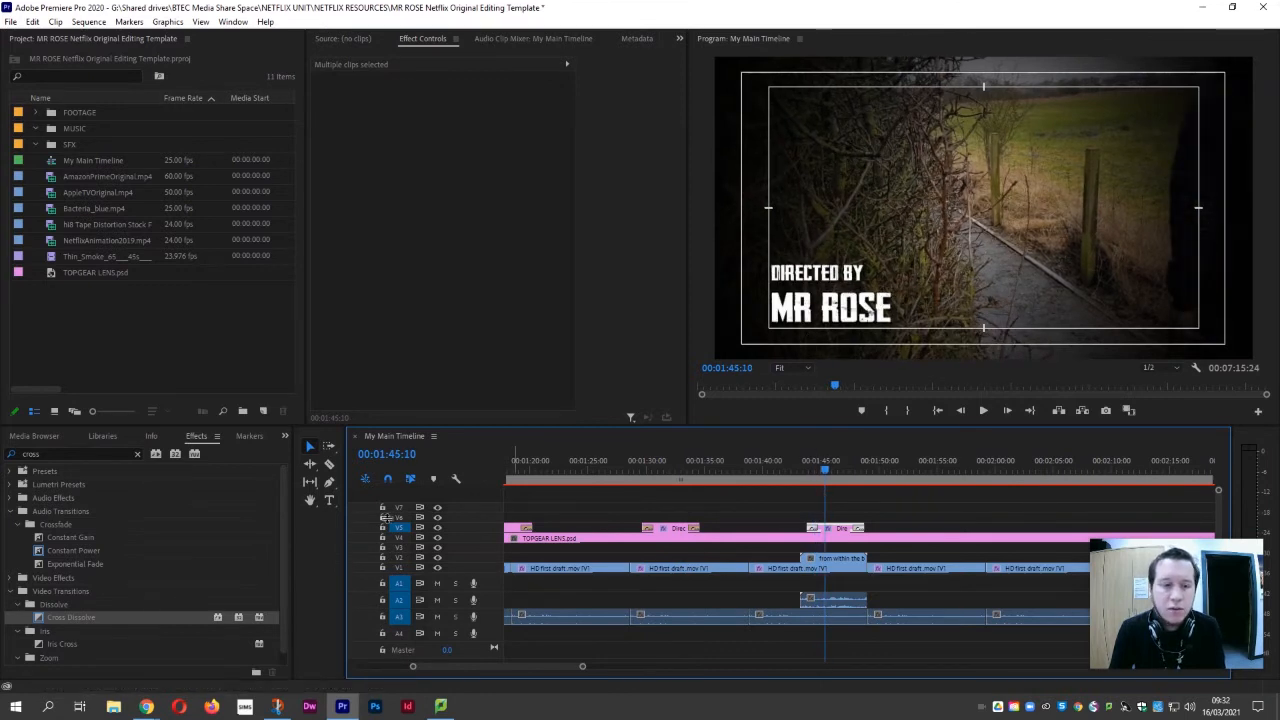
# Change the copied title's first line to "EDITED BY" and replace the surname on its second line with the editor's surname.
pyautogui.click(330, 501)
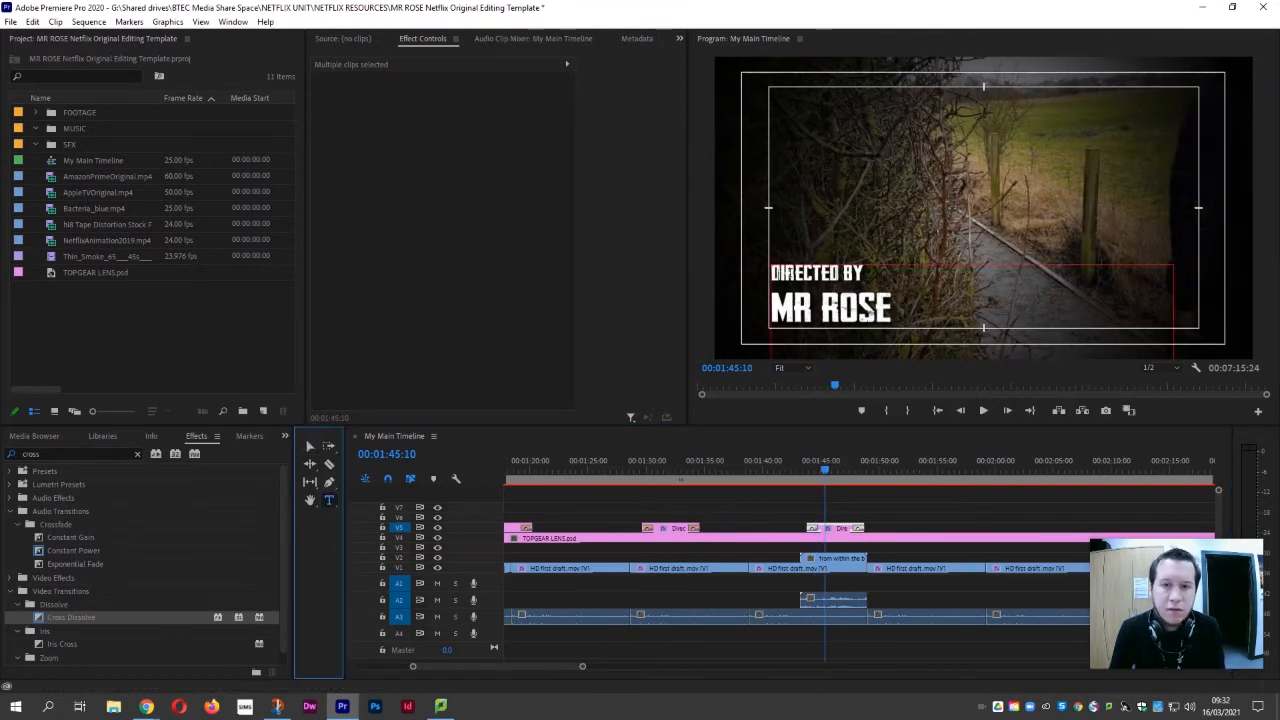
pyautogui.doubleClick(789, 272)
pyautogui.write('EDITE')
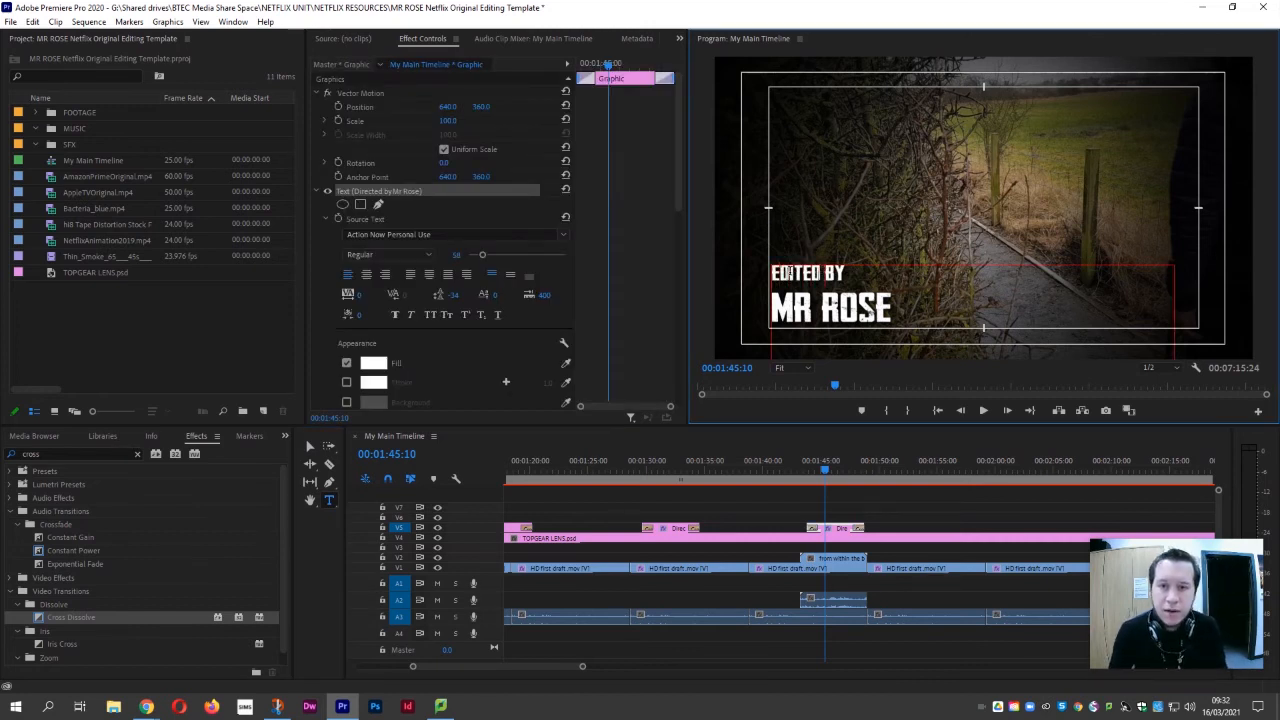
pyautogui.doubleClick(836, 305)
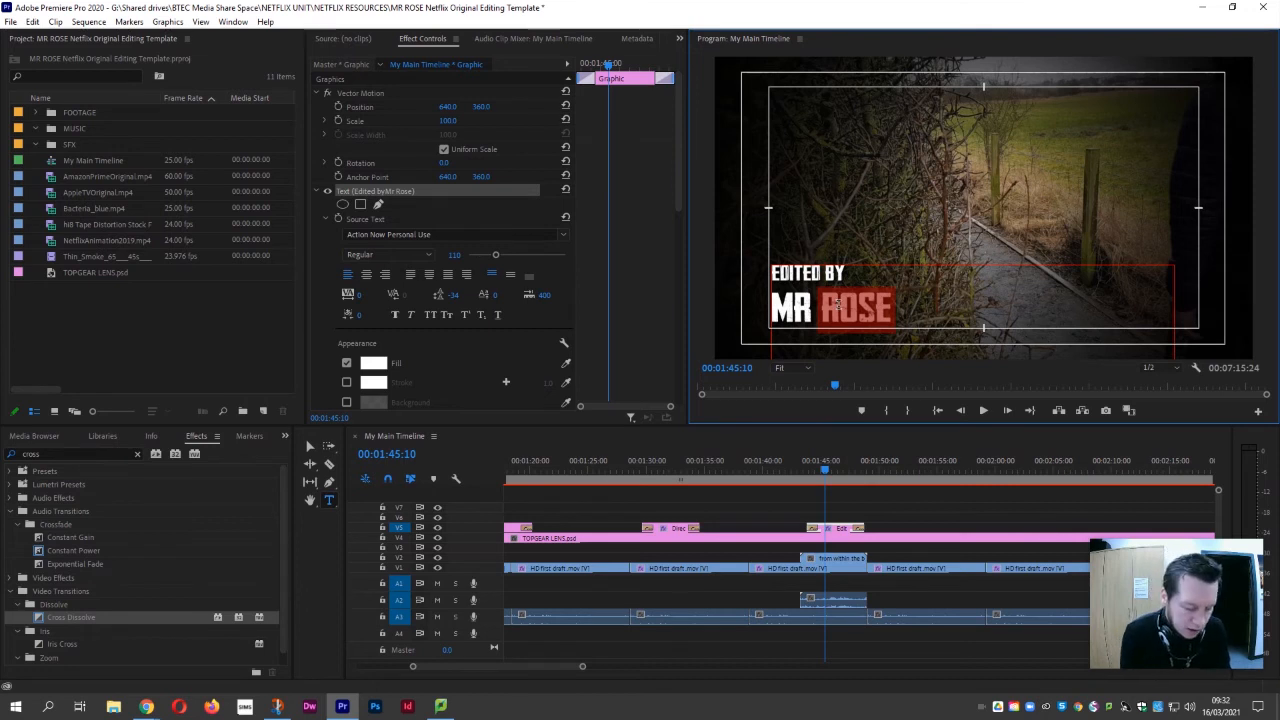
pyautogui.write('STARK')
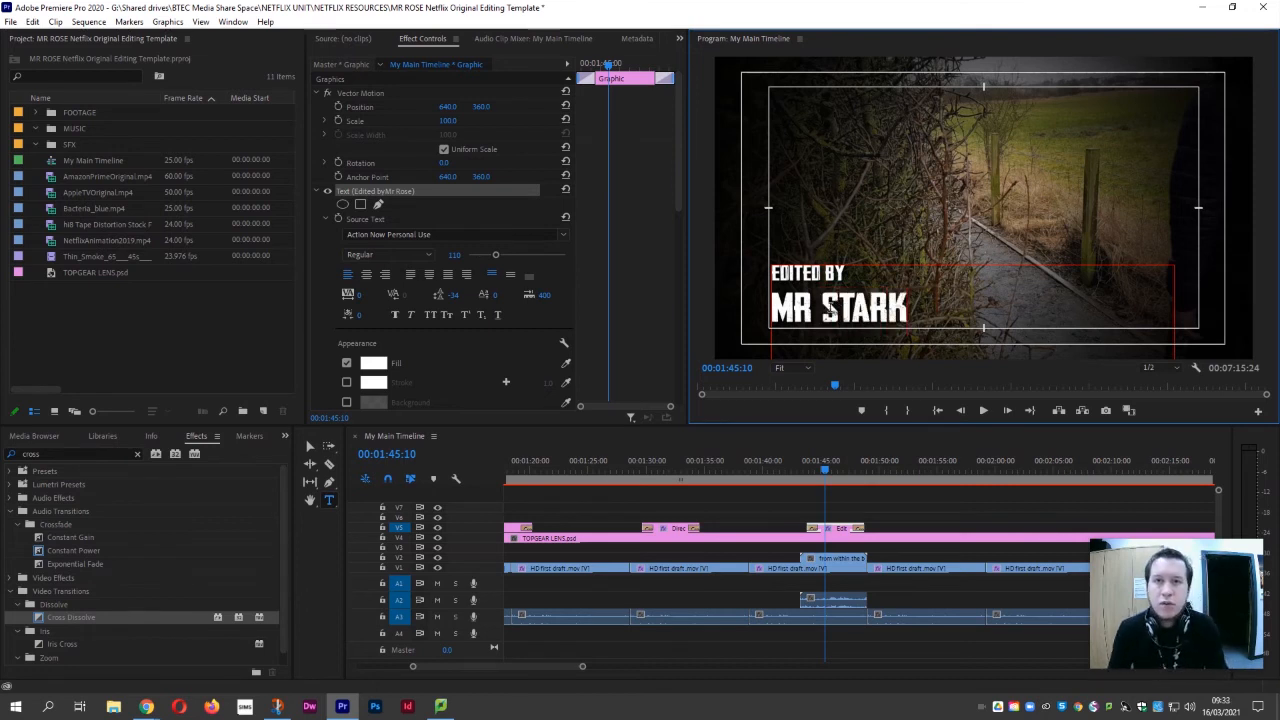
# Play the "Edited by" title from 00:01:43:24 through its dissolves and compare it with the "Directed by" title.
pyautogui.moveTo(826, 475)
pyautogui.mouseDown()
pyautogui.moveTo(817, 470)
pyautogui.moveTo(843, 470)
pyautogui.moveTo(809, 482)
pyautogui.mouseUp()
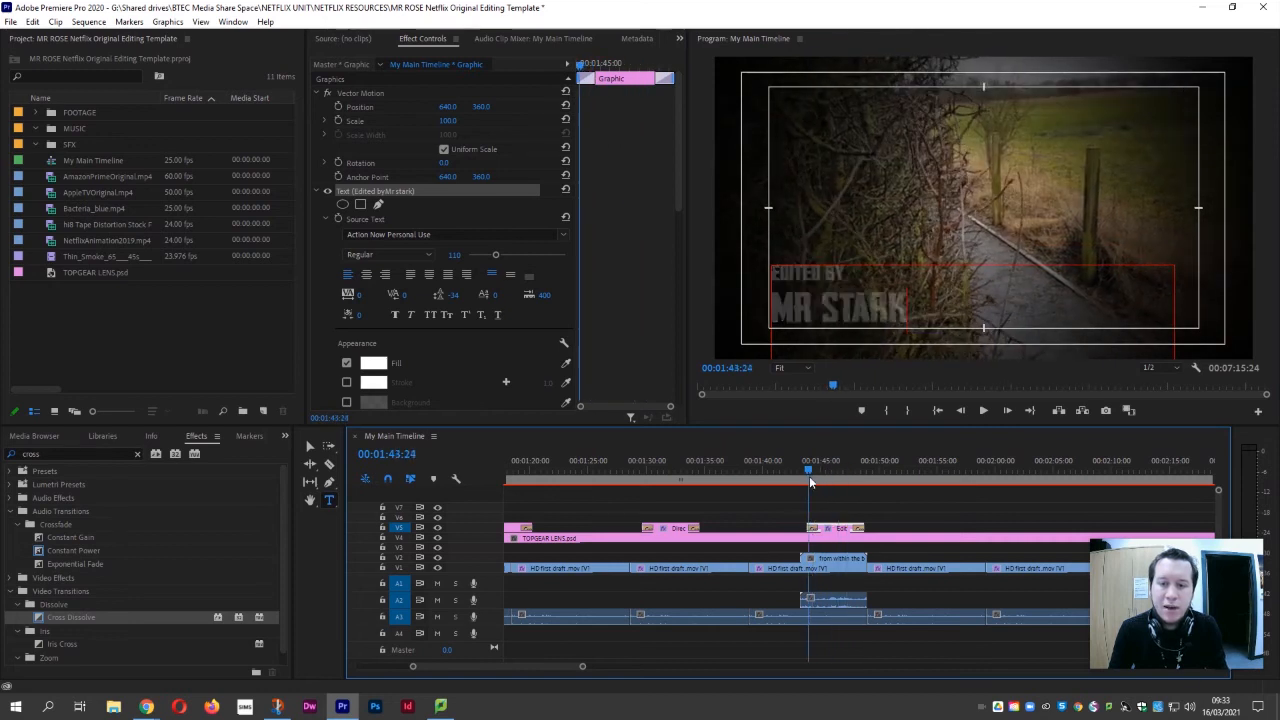
pyautogui.press('space')
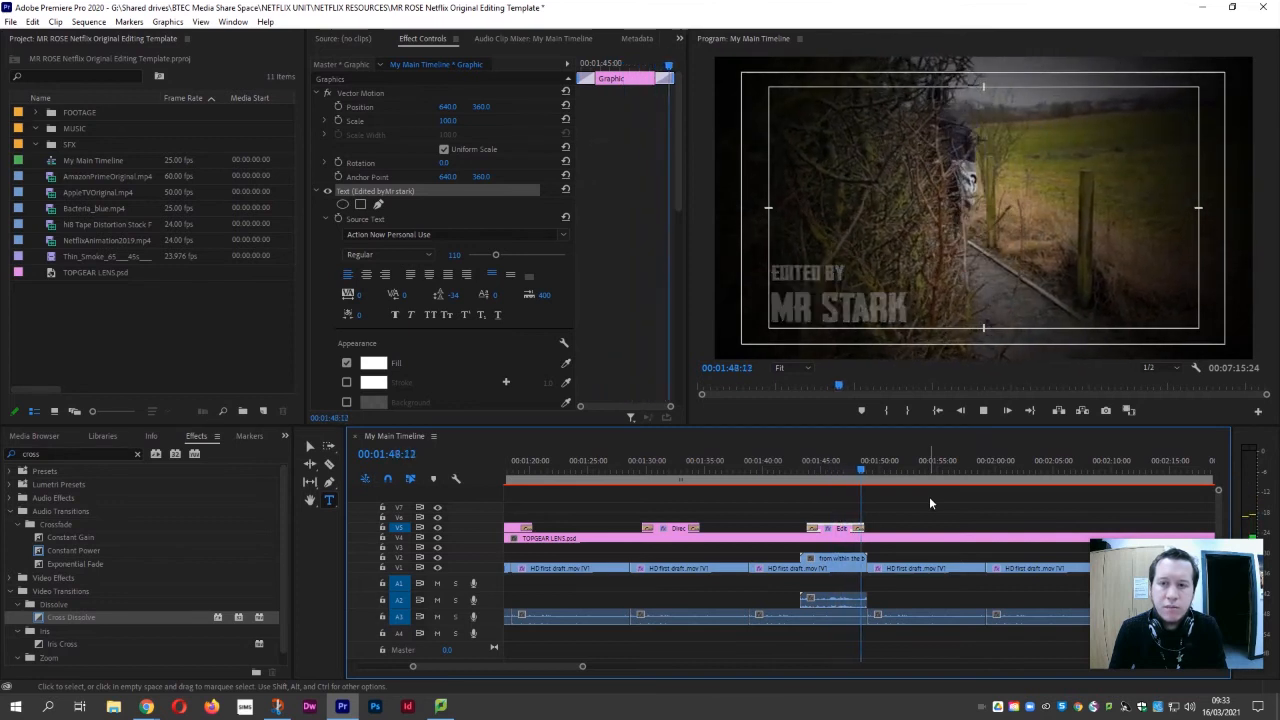
pyautogui.click(647, 468)
pyautogui.moveTo(647, 468); pyautogui.dragTo(670, 474)
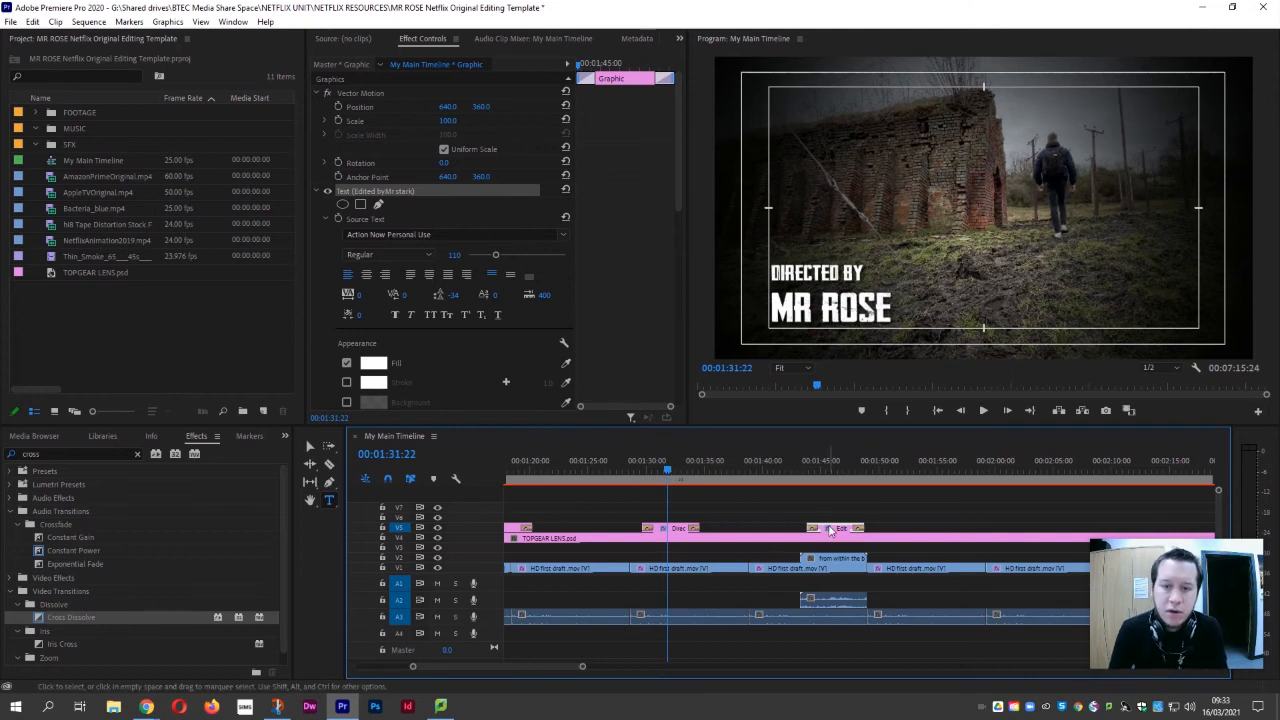
# Paste two more copies of the title with its dissolves on V5, at 00:01:53:09 and about 00:02:03.
pyautogui.click(918, 472)
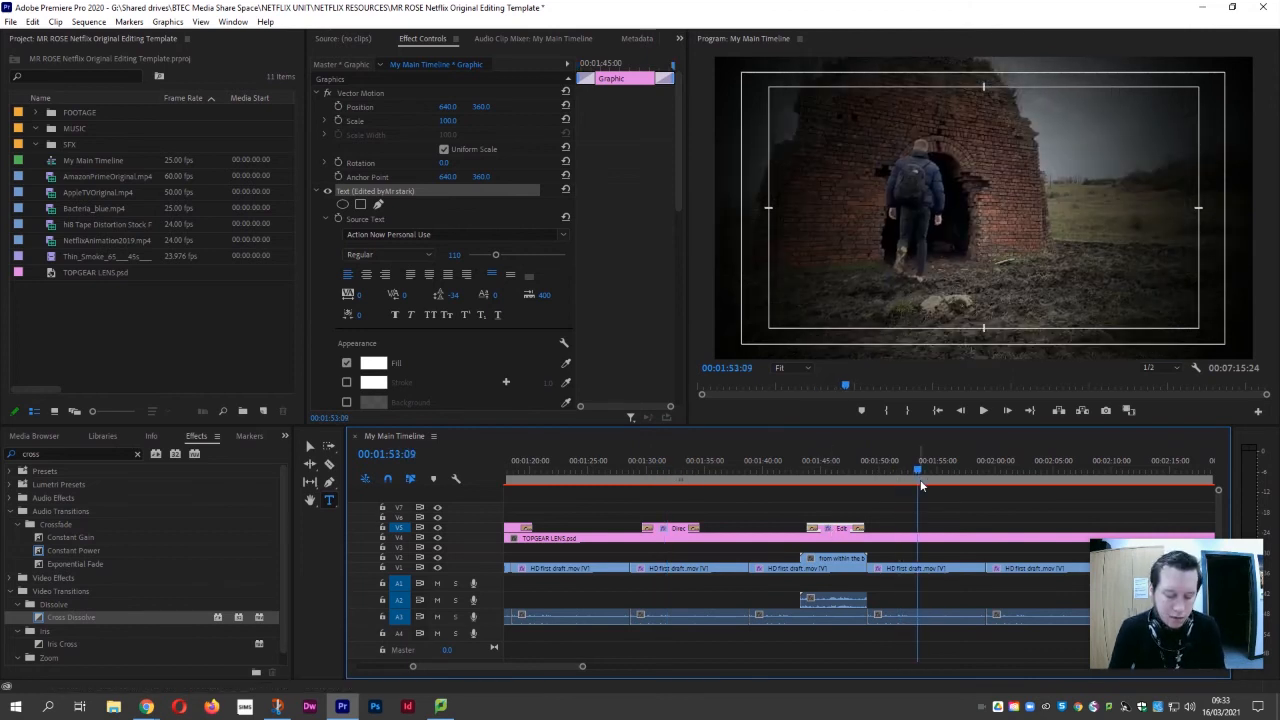
pyautogui.hotkey('ctrl', 'v')
pyautogui.moveTo(994, 475); pyautogui.dragTo(1028, 474)
pyautogui.hotkey('ctrl', 'v')
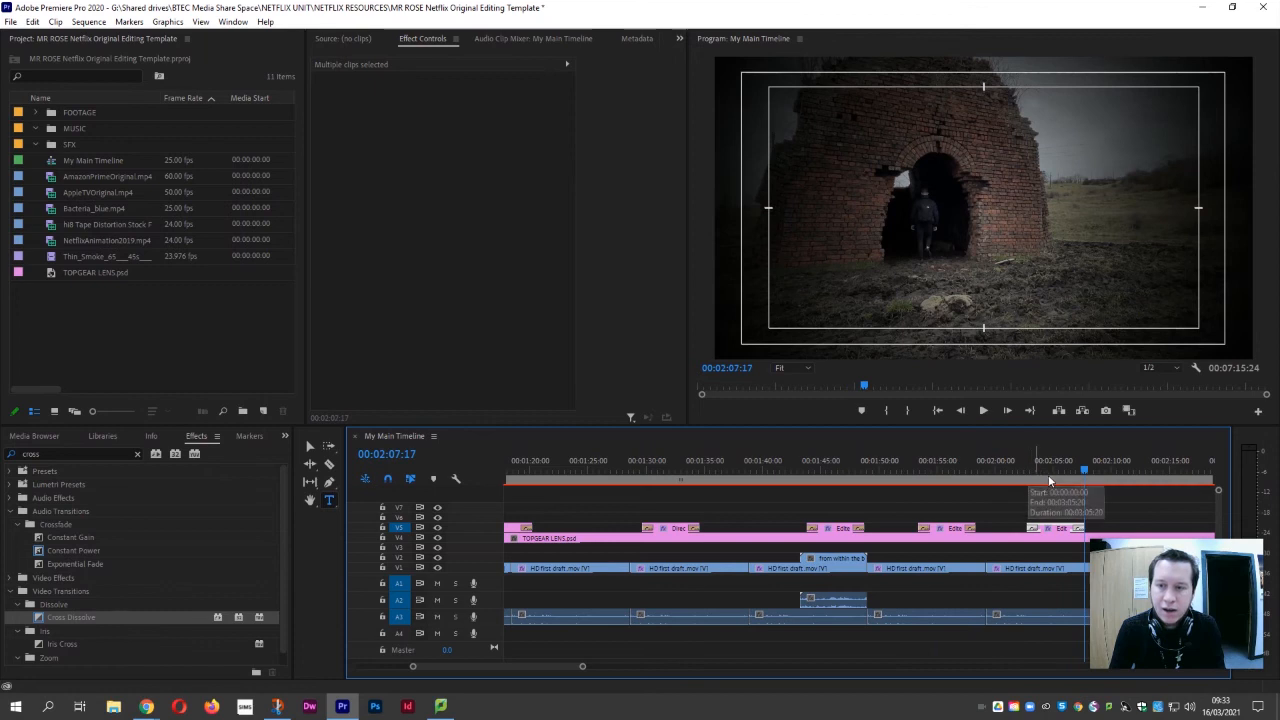
pyautogui.click(1106, 472)
# Select the "Directed by" title's text at 00:01:32:07 and review its source text and appearance settings in Effect Controls.
pyautogui.click(684, 467)
pyautogui.moveTo(685, 467); pyautogui.dragTo(675, 472)
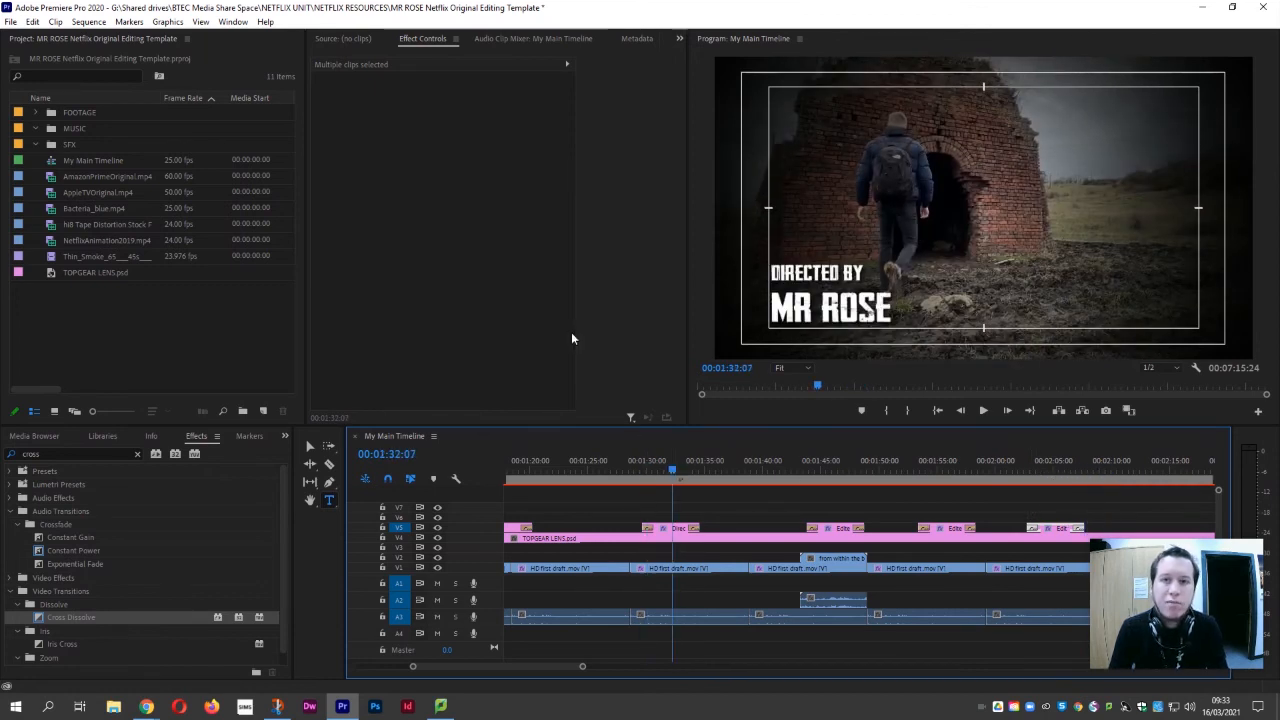
pyautogui.click(786, 300)
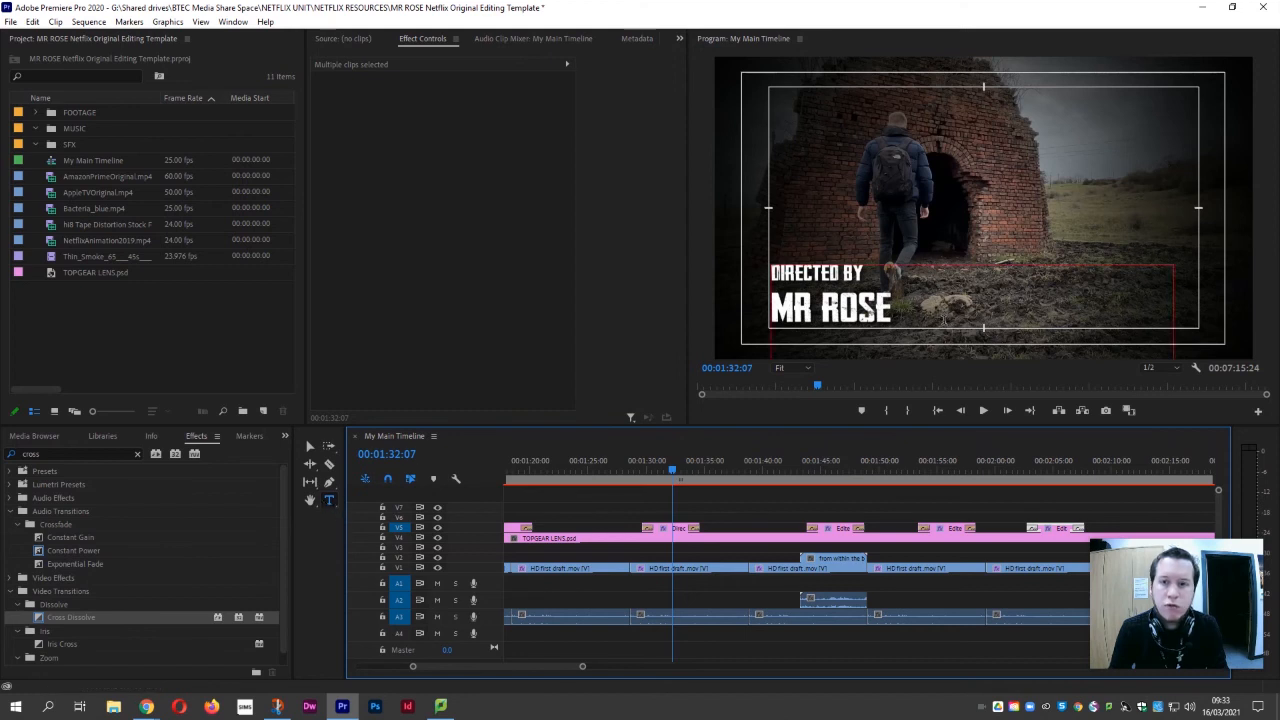
pyautogui.click(418, 44)
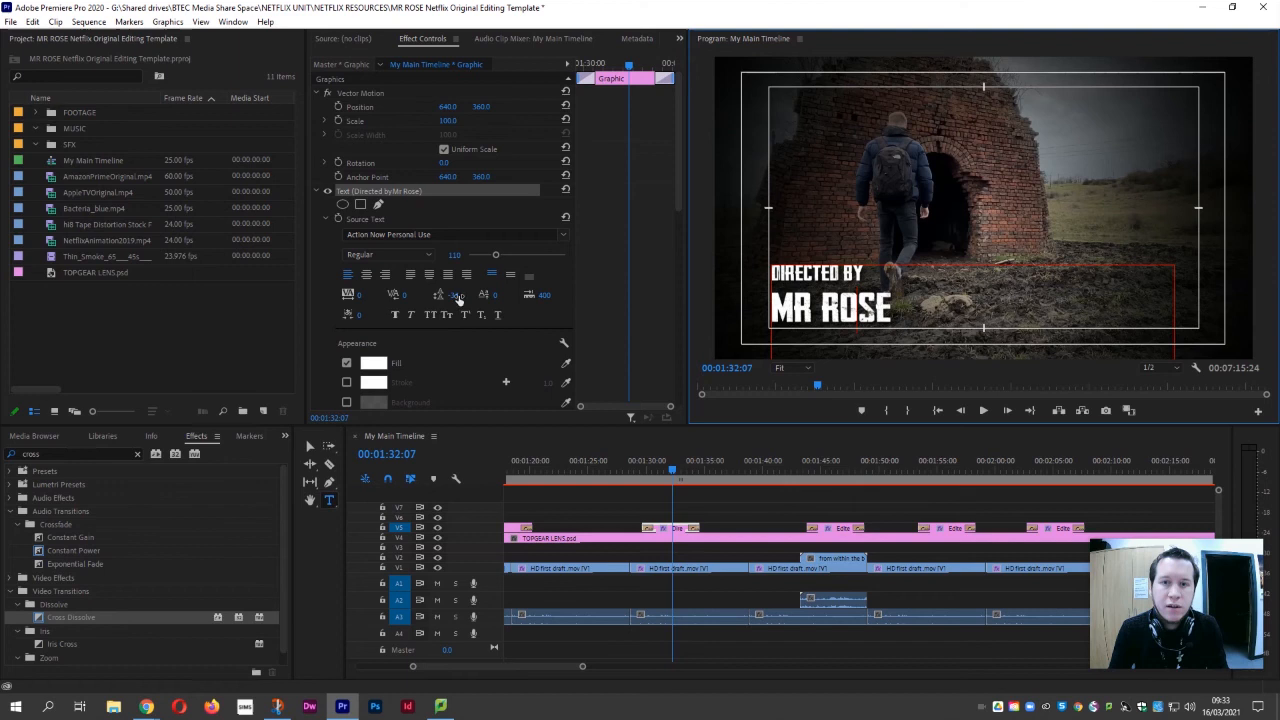
pyautogui.scroll(-2, 673, 194)
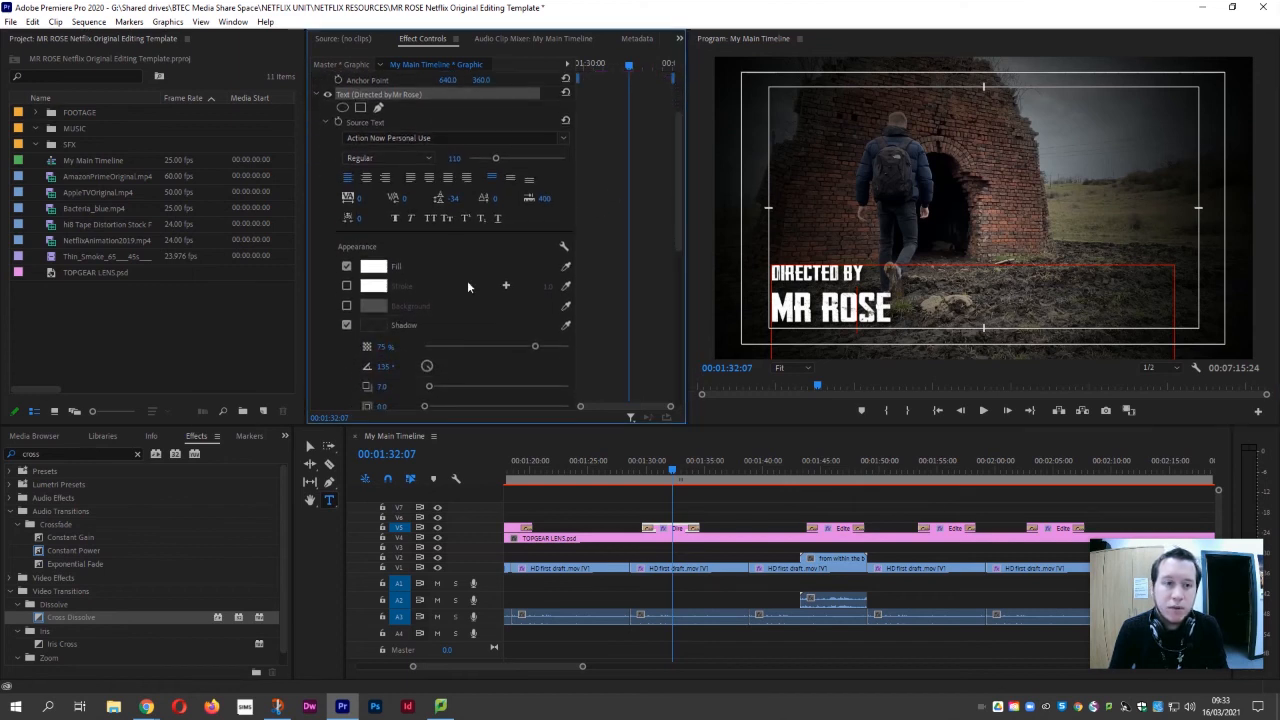